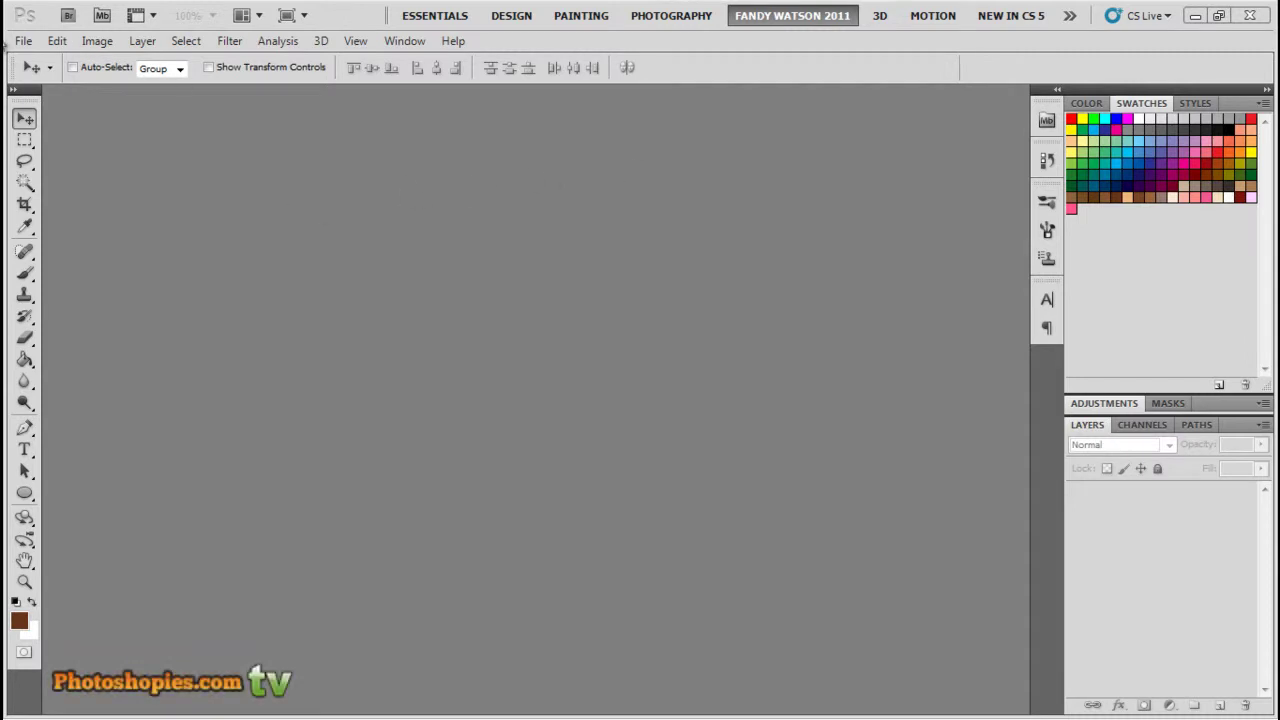
Create a new white 800×600 px, 72 ppi document and convert its Background into Layer 0
click(23, 41)
click(40, 61)
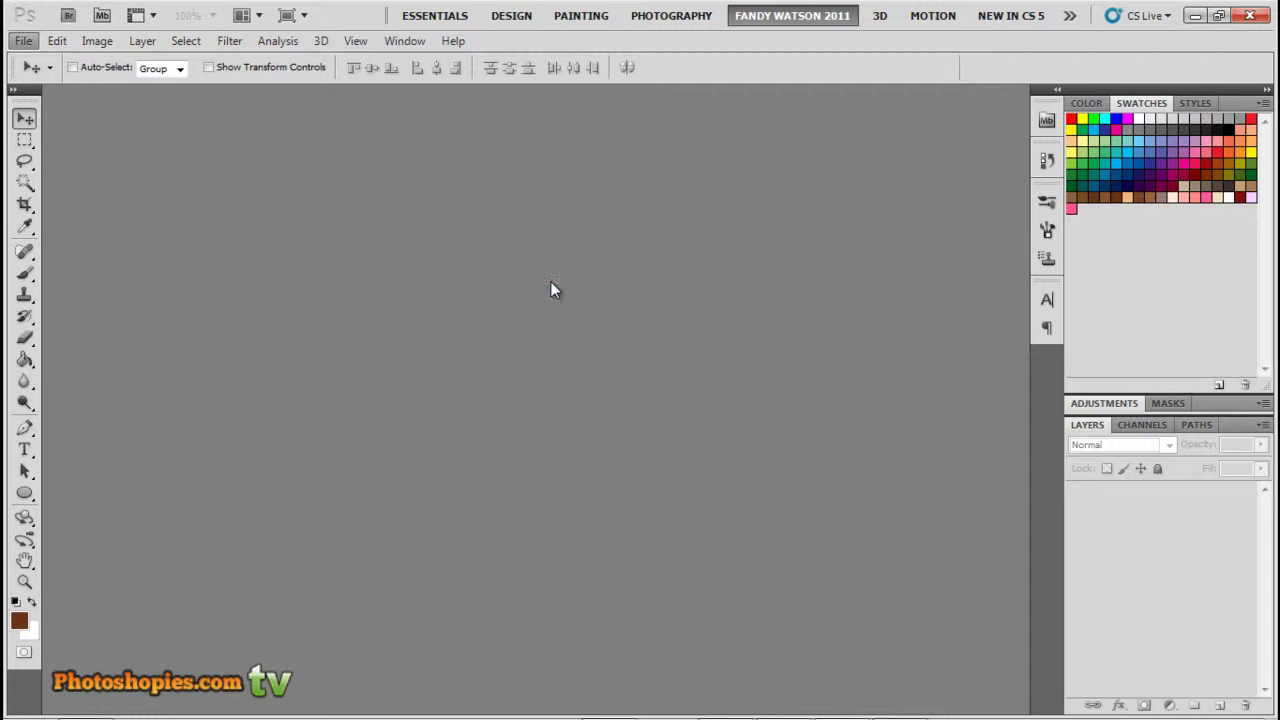
click(577, 347)
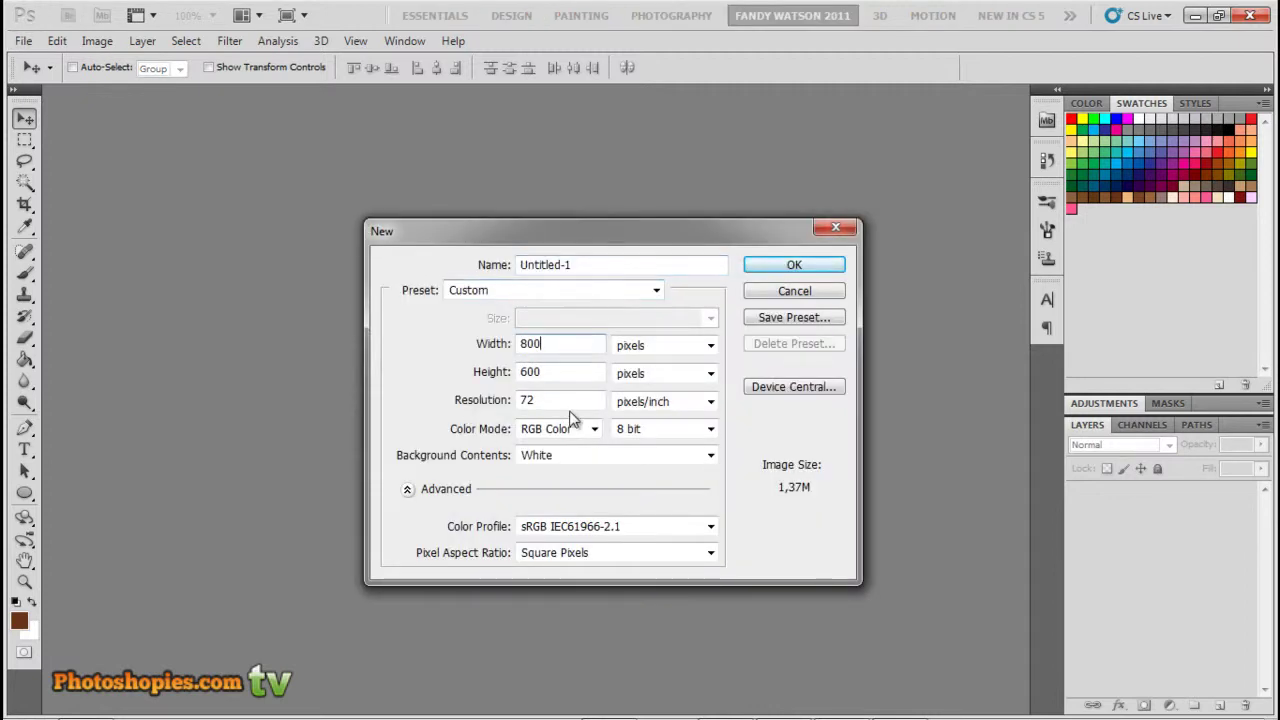
click(566, 372)
click(762, 265)
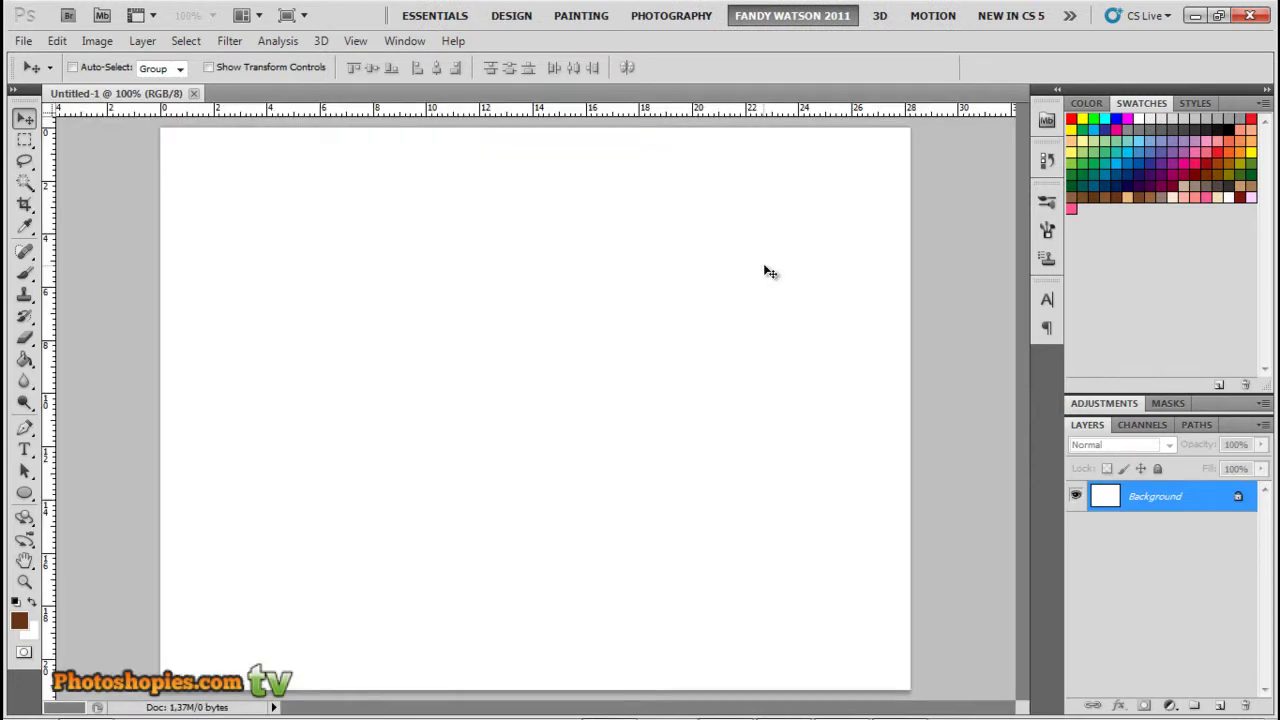
double_click(1204, 500)
click(773, 212)
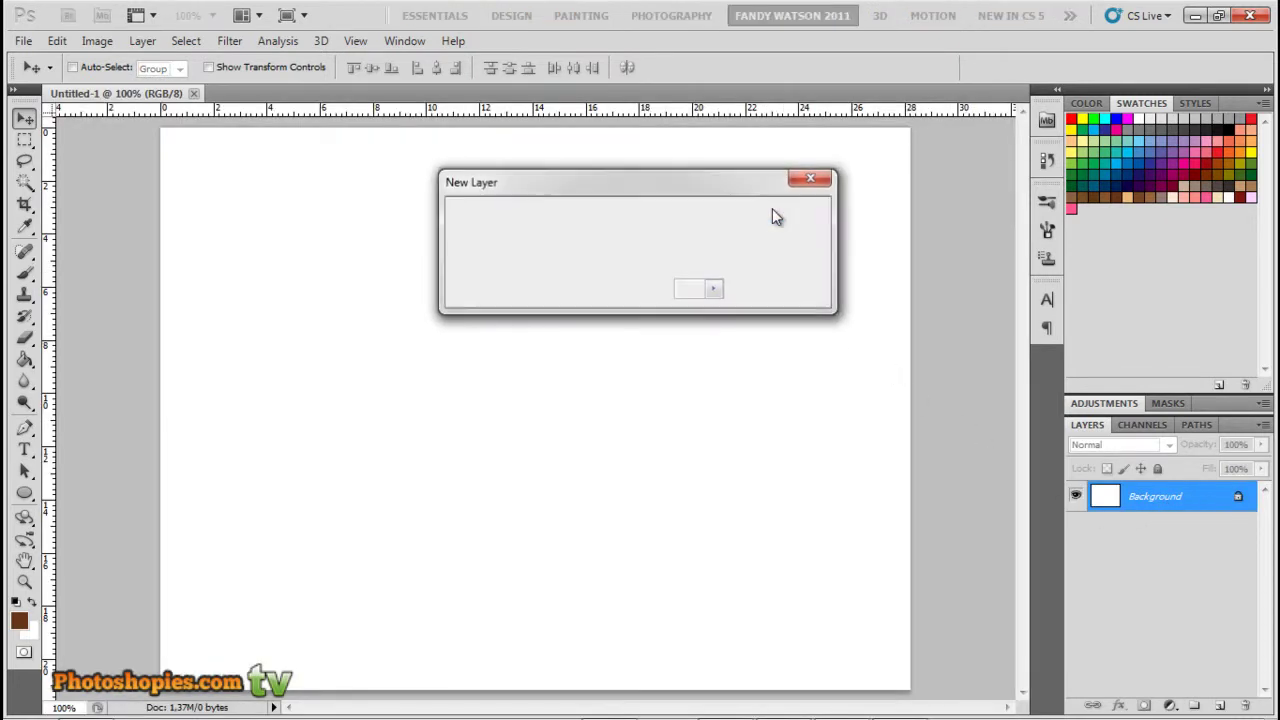
Type the light-green word JELLY in Freshman 11.62 pt near the canvas's upper left
click(25, 450)
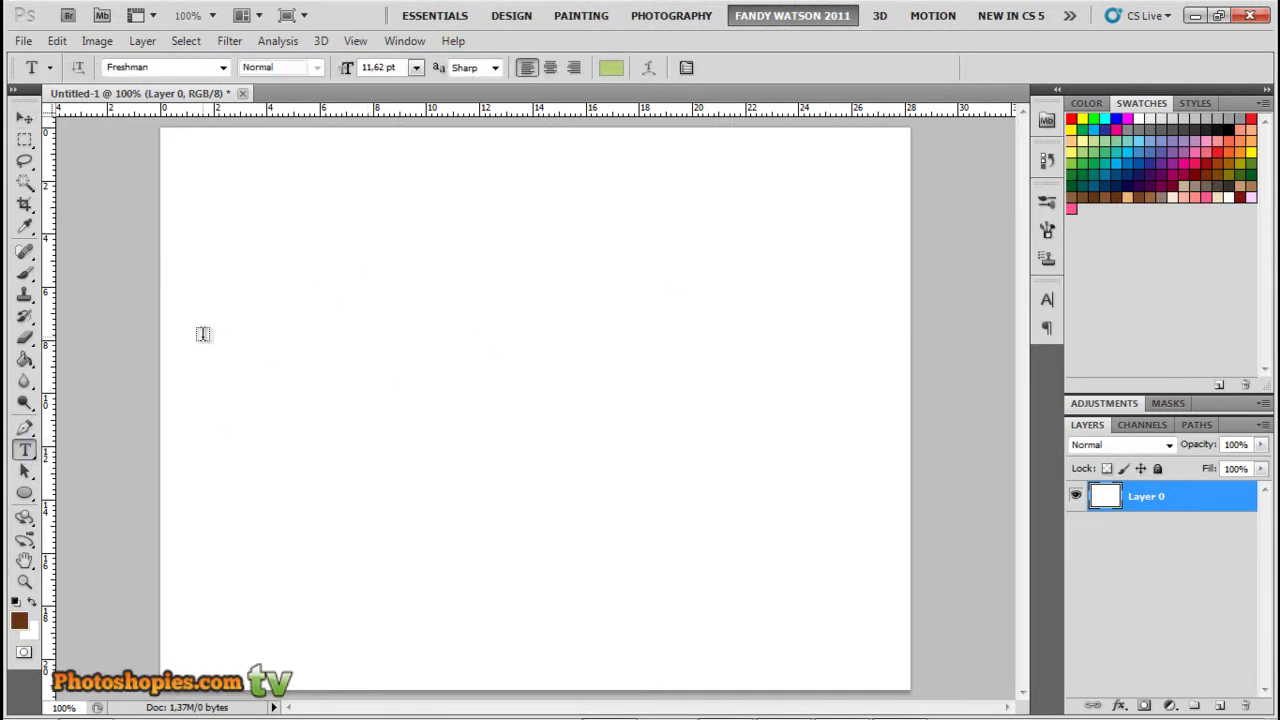
click(221, 72)
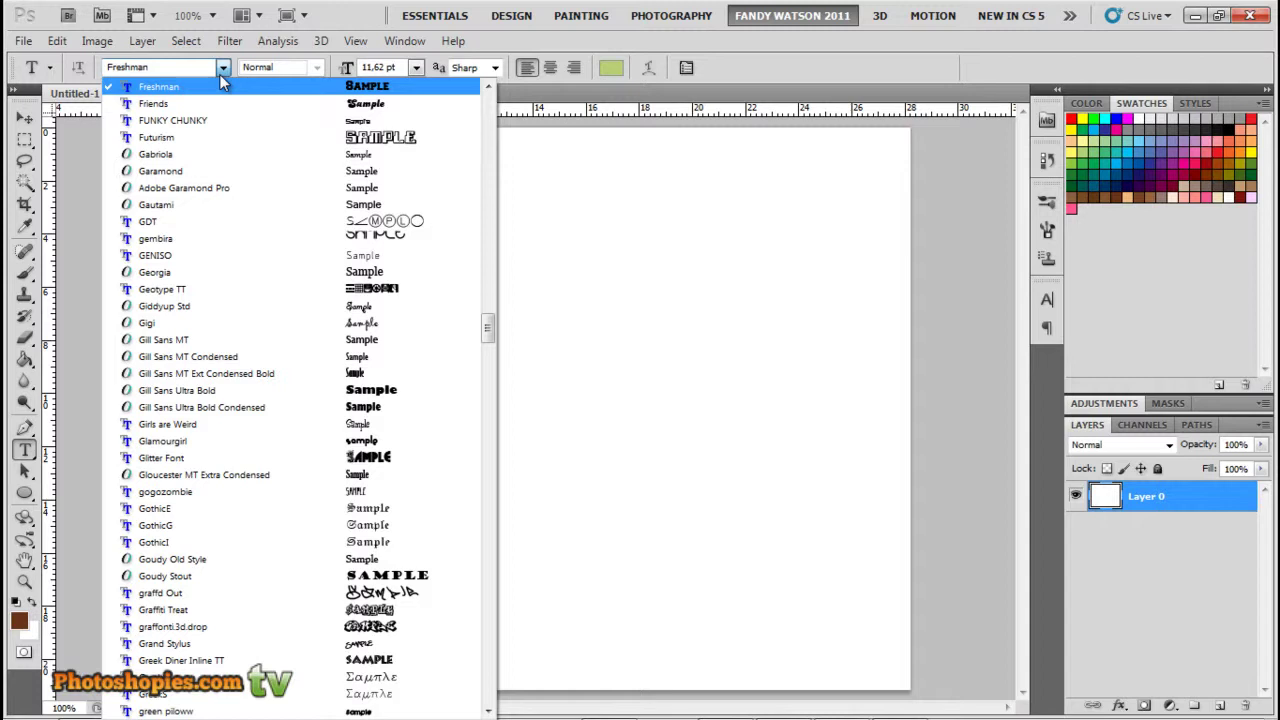
click(720, 72)
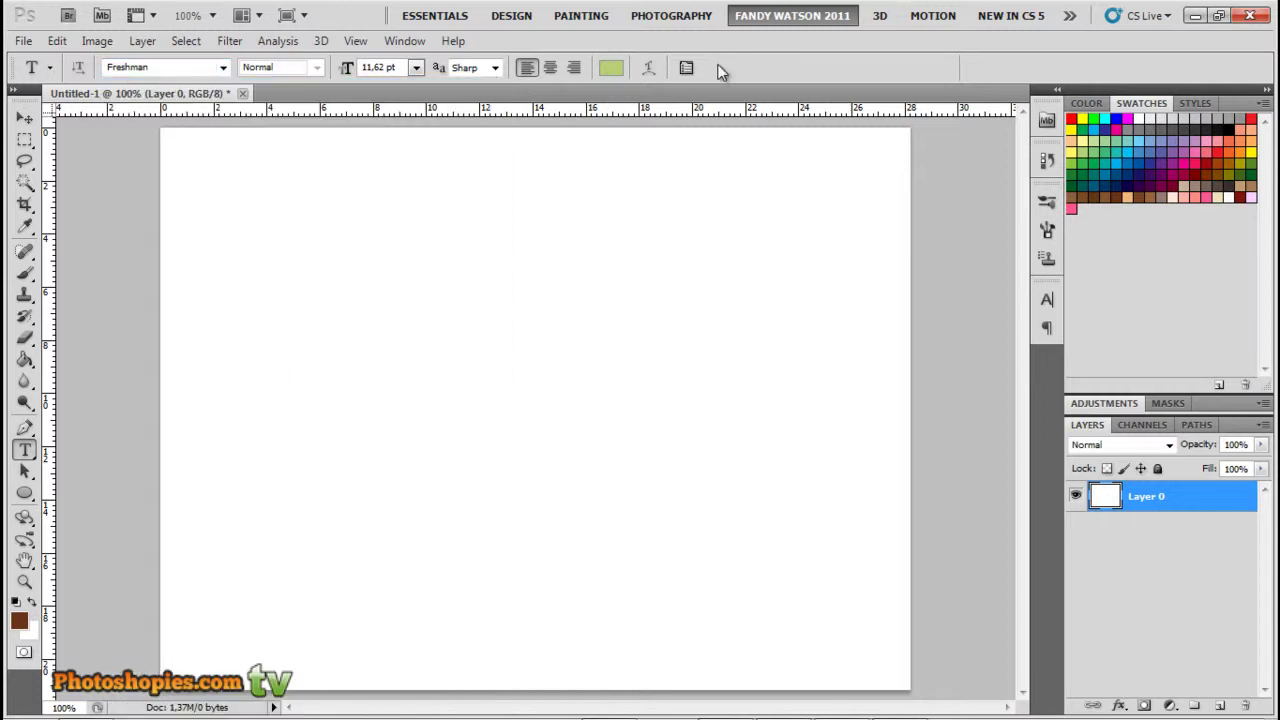
click(250, 221)
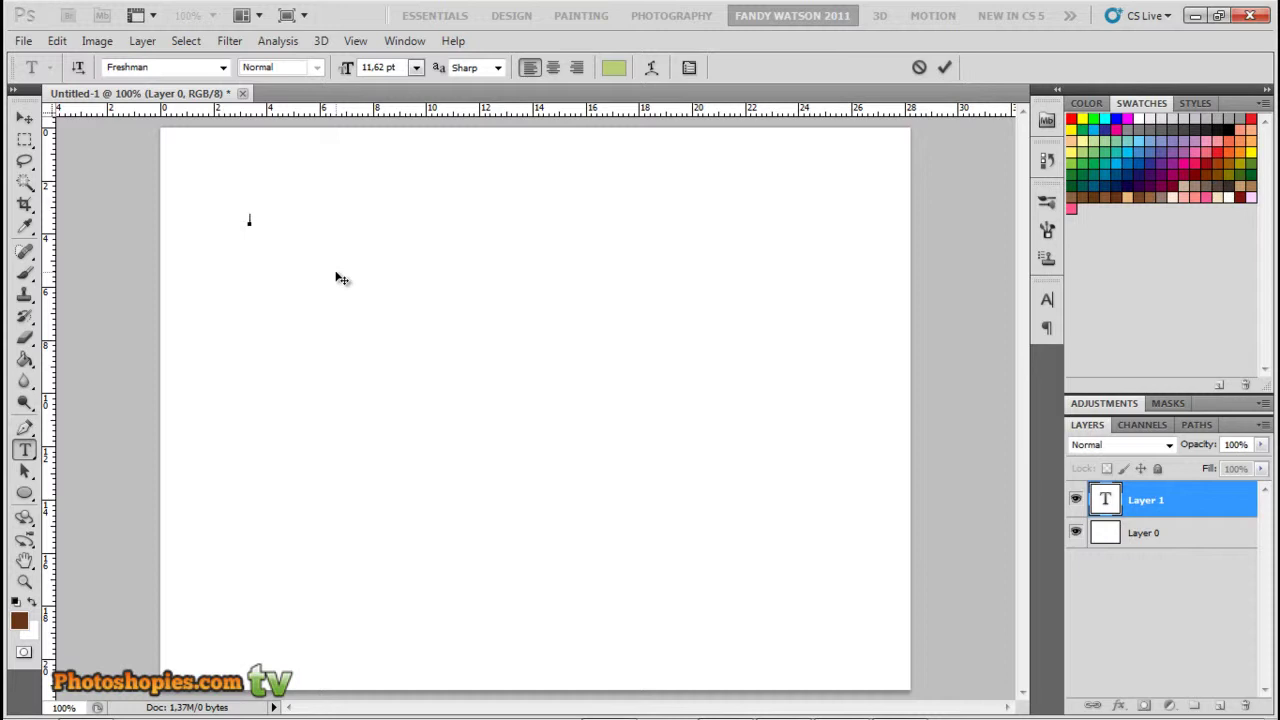
text(JEY)
click(262, 219)
text(LLY)
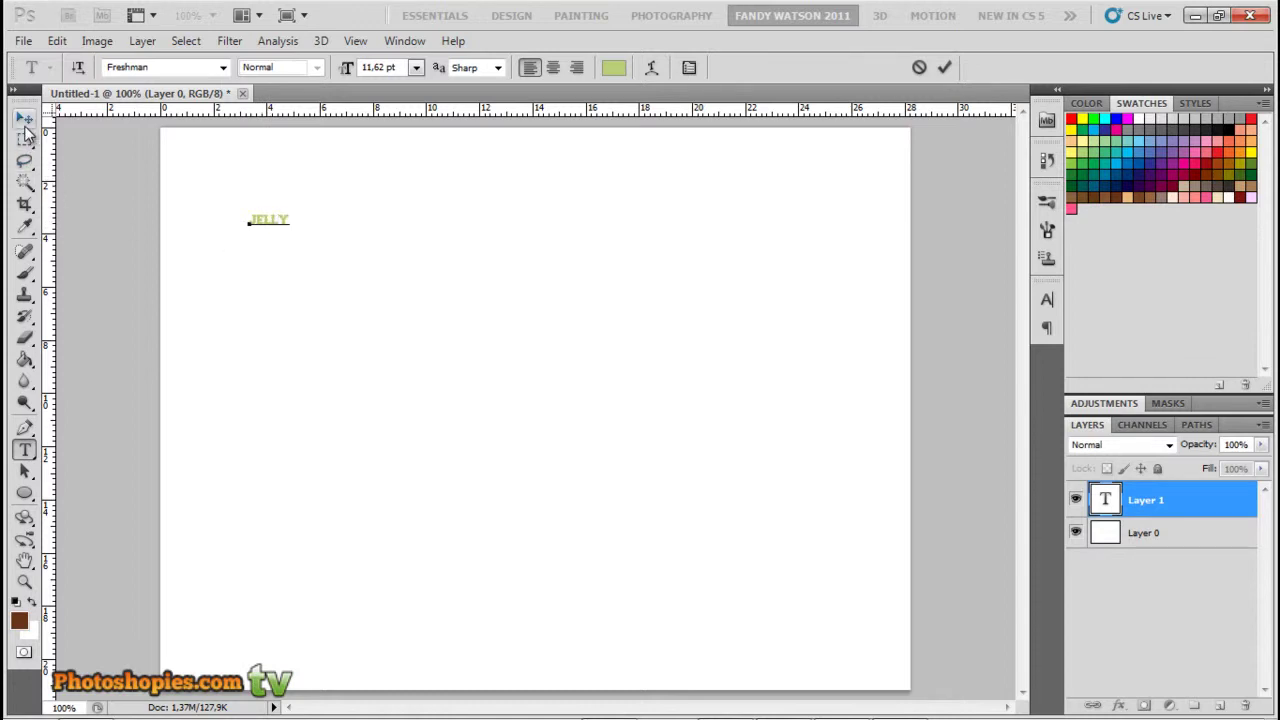
click(24, 118)
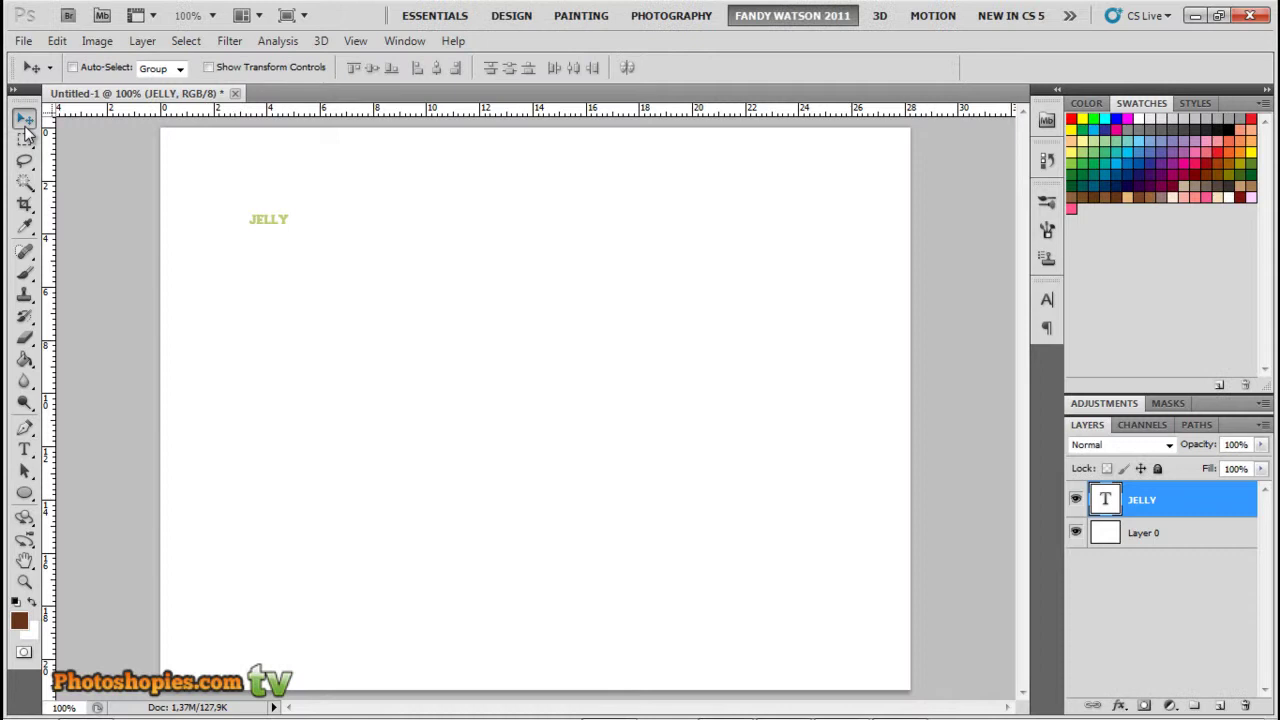
Free Transform the JELLY text to about 1740% so it spans most of the canvas width
drag(265, 228, 231, 225)
click(56, 41)
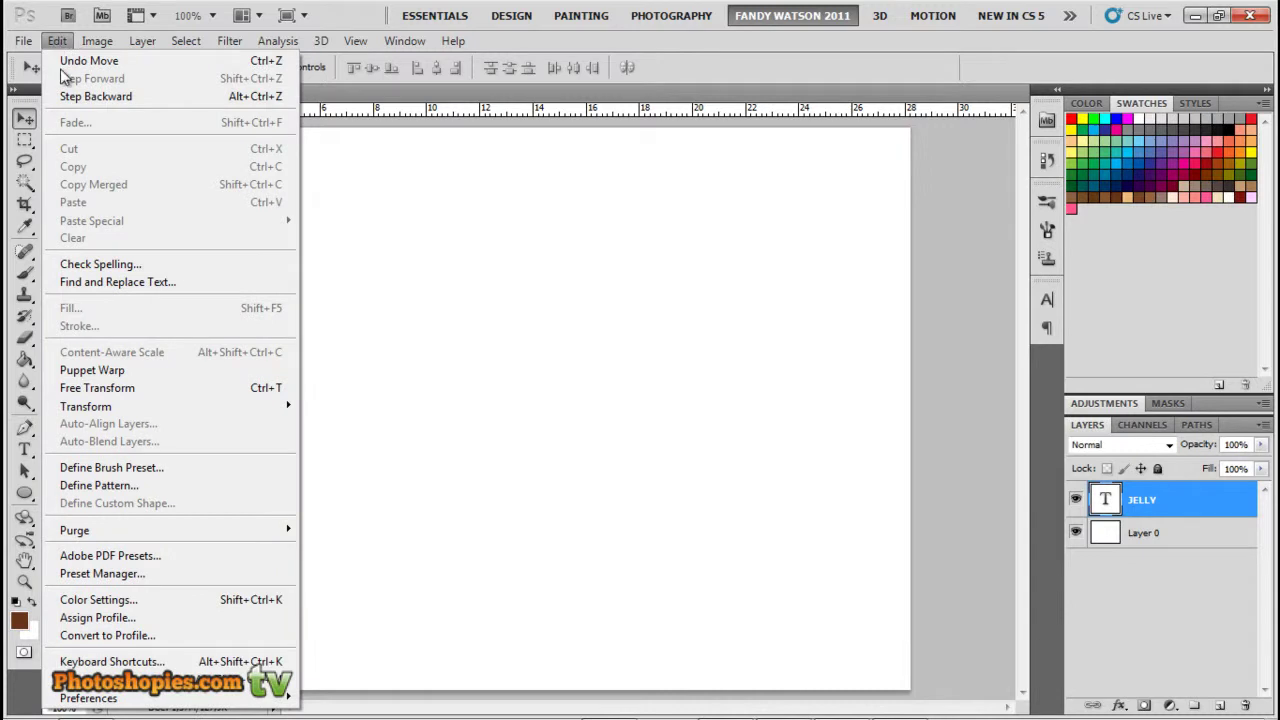
click(160, 389)
drag(278, 207, 886, 528)
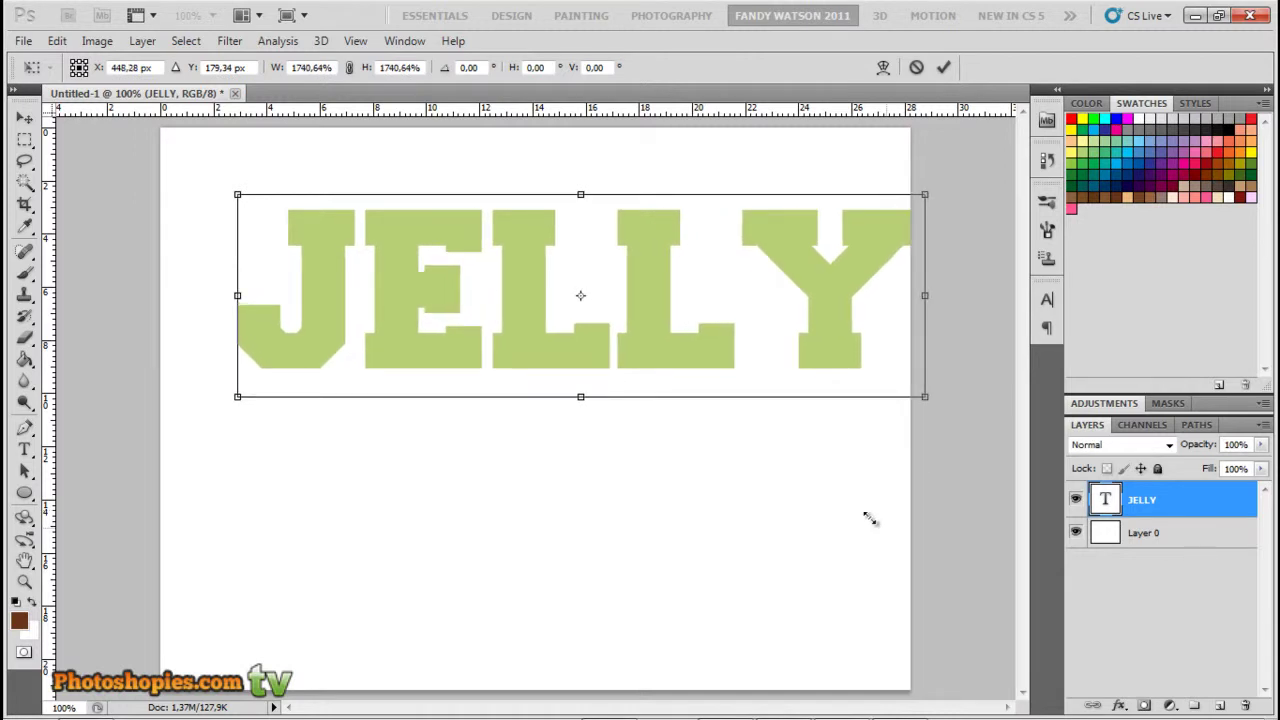
drag(722, 321, 703, 350)
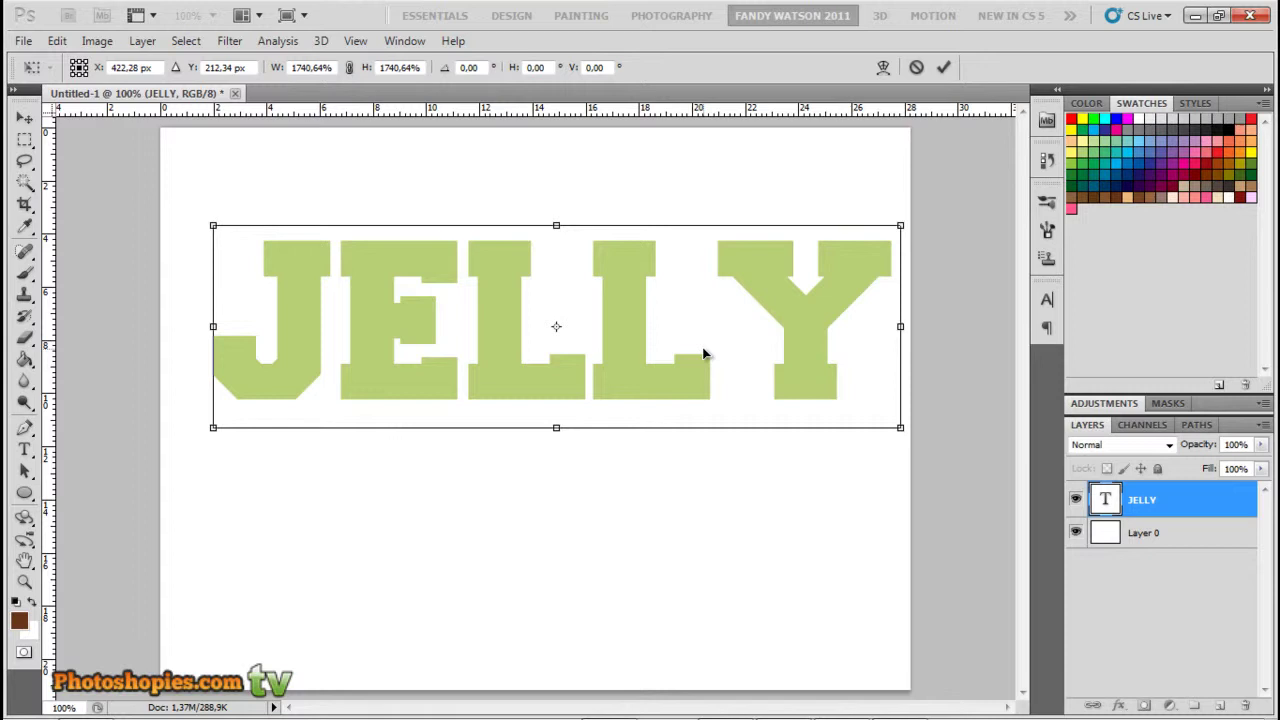
key(Return)
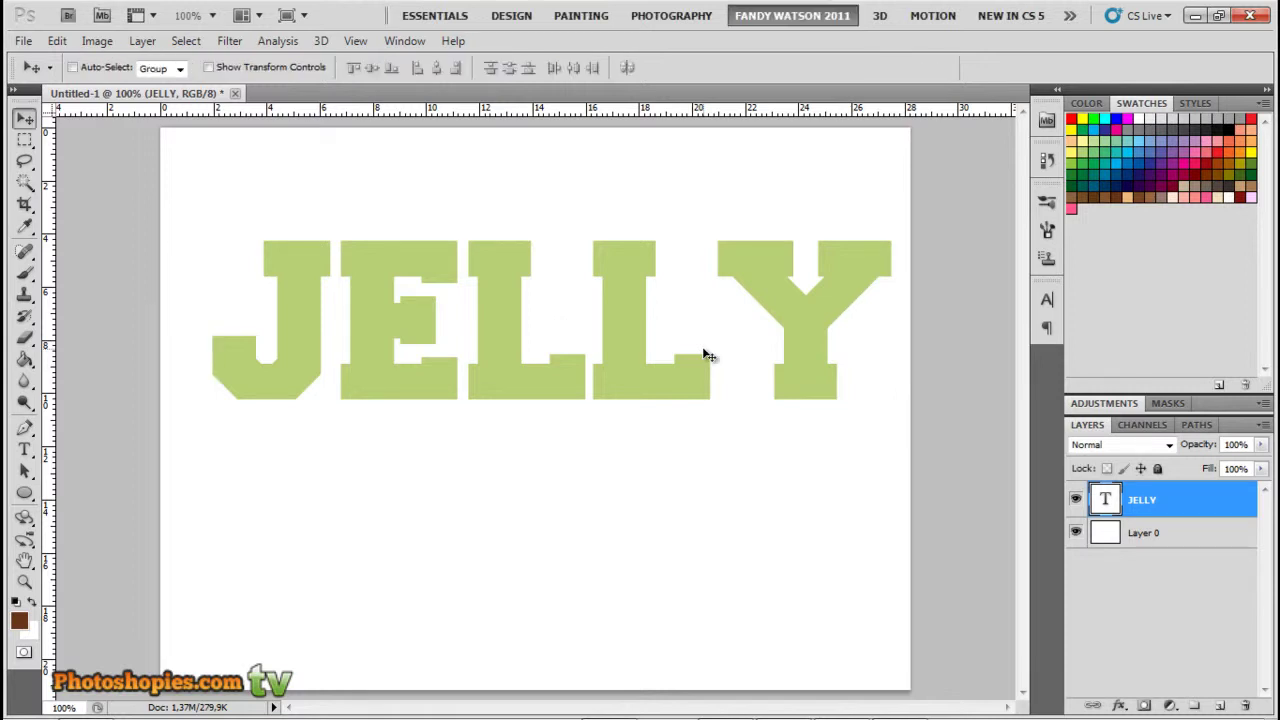
Add a Gradient Overlay to Layer 0 with stops 2a2a2a and 535353
click(1173, 544)
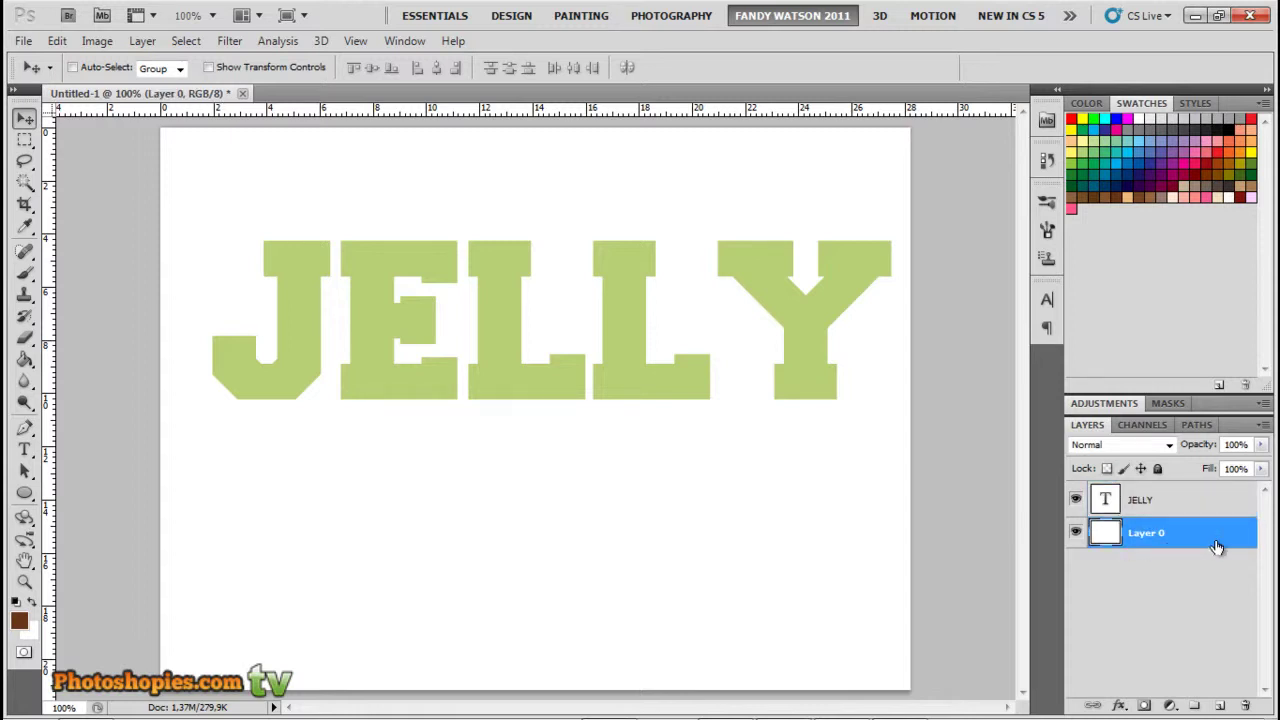
double_click(1217, 547)
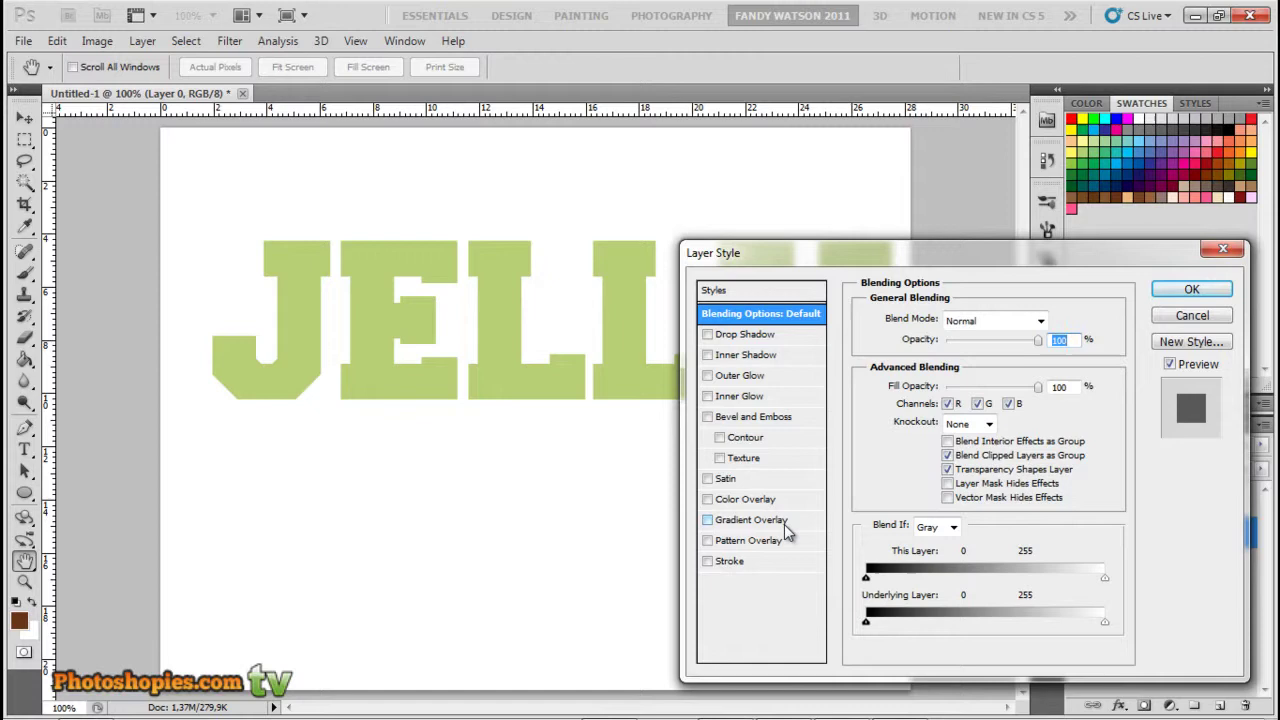
click(785, 523)
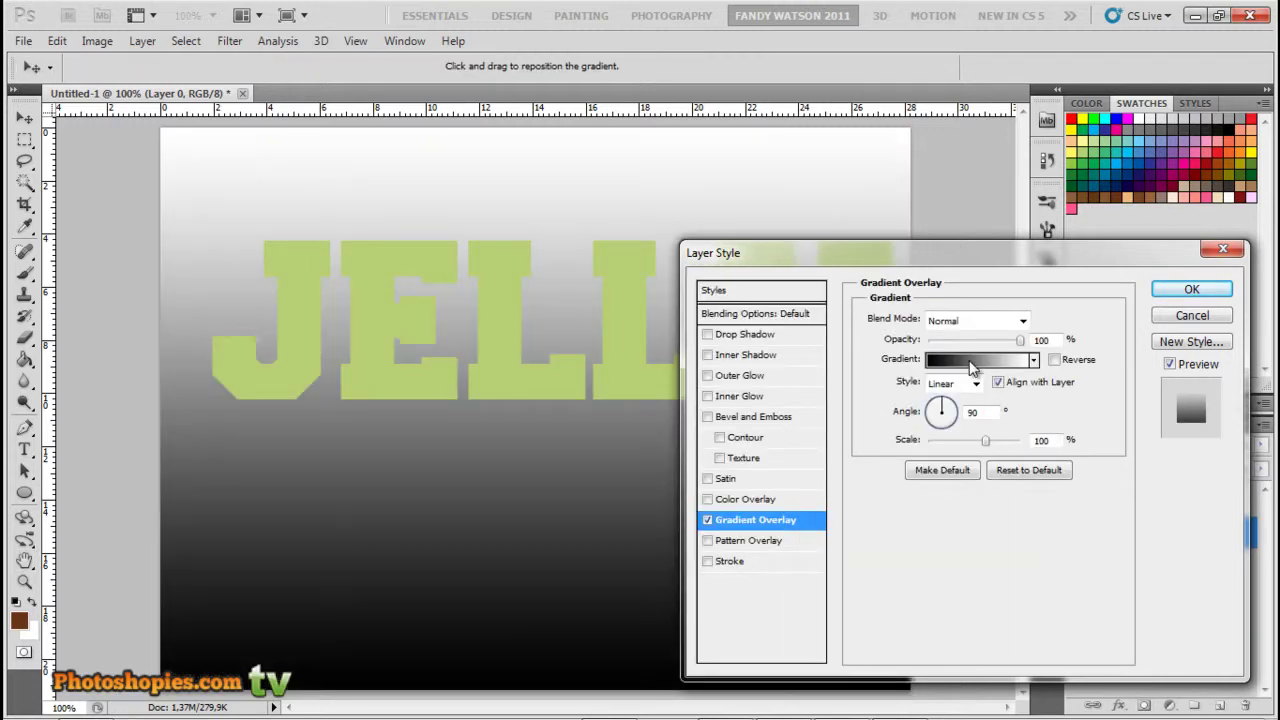
click(970, 360)
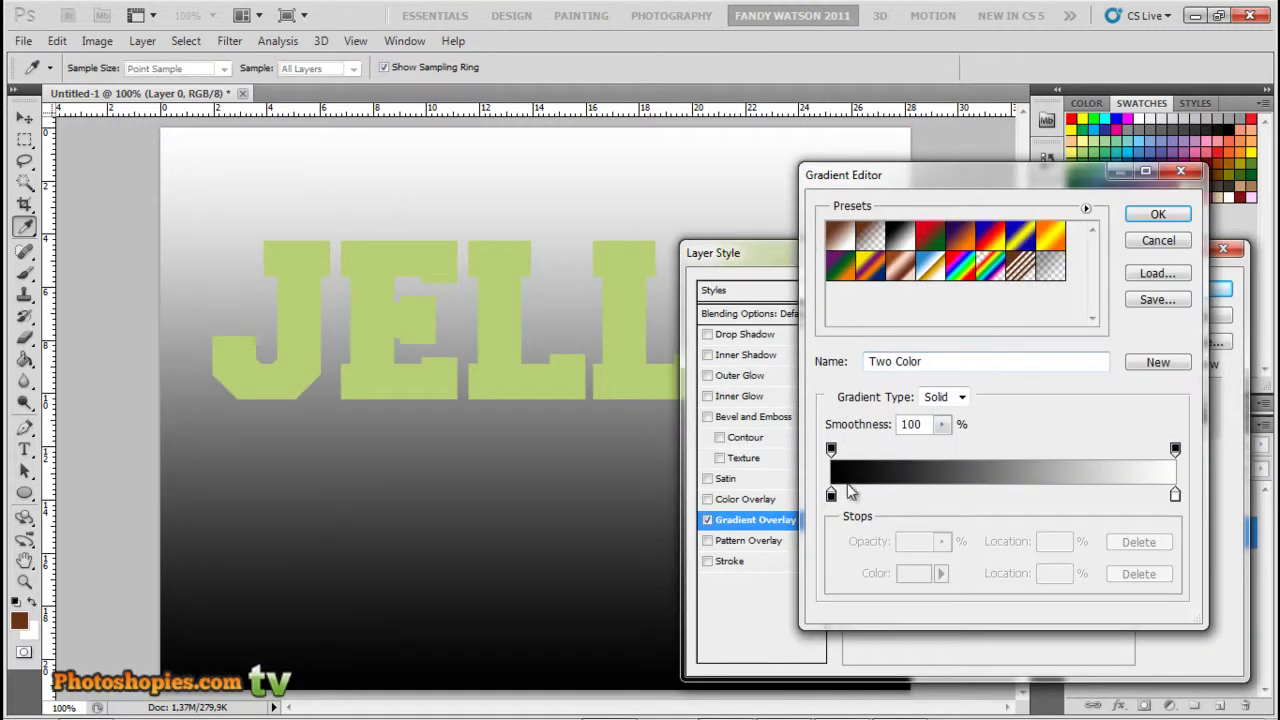
double_click(836, 497)
drag(786, 517, 672, 514)
click(1135, 304)
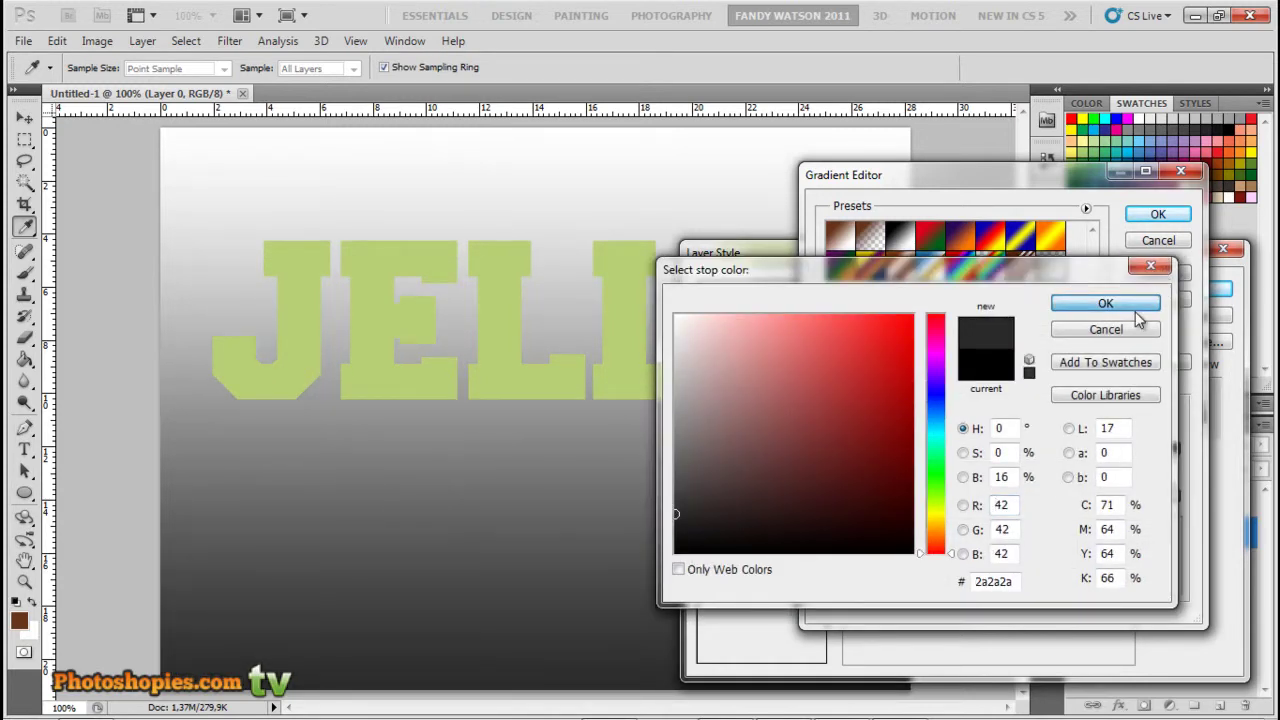
click(1175, 494)
double_click(1176, 494)
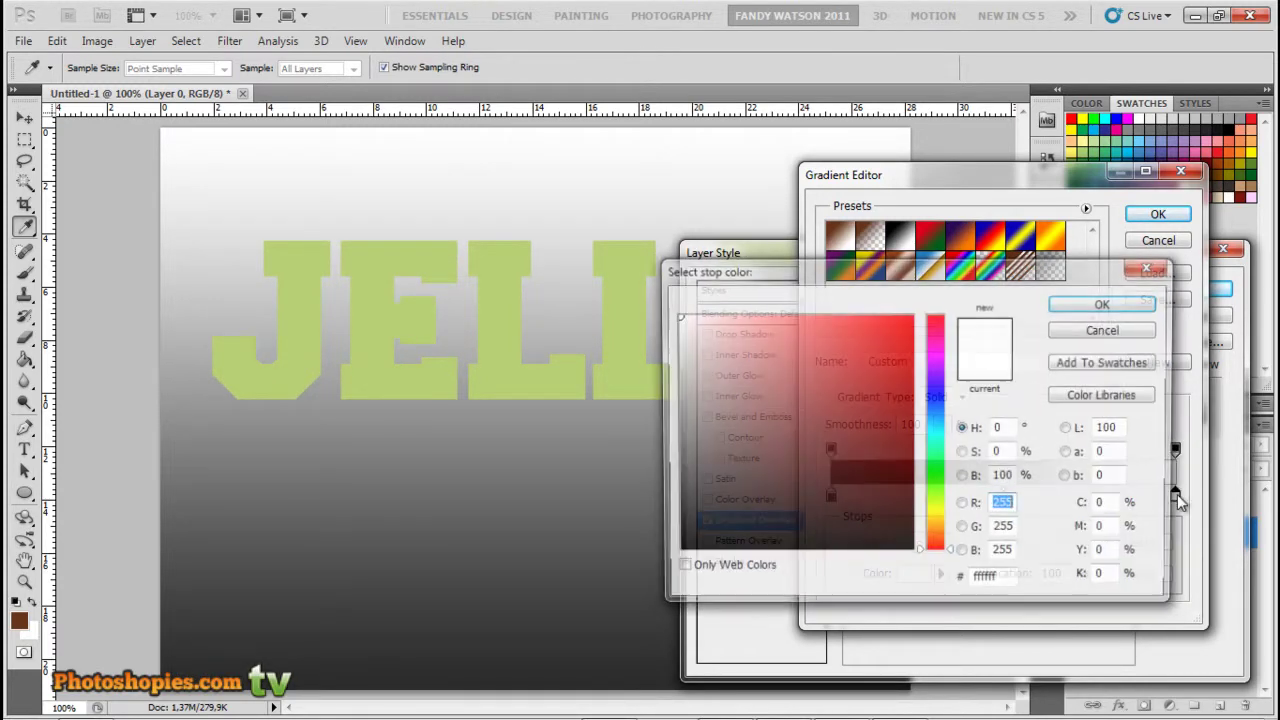
drag(862, 497, 646, 476)
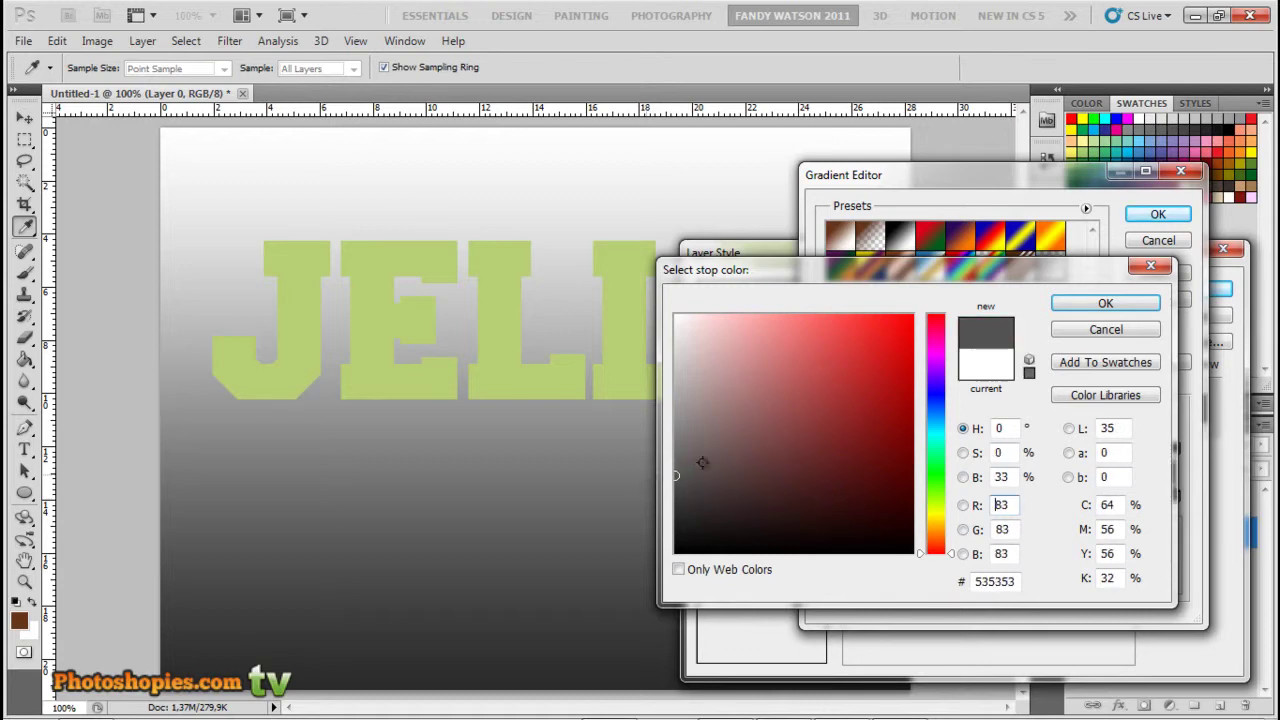
click(1106, 301)
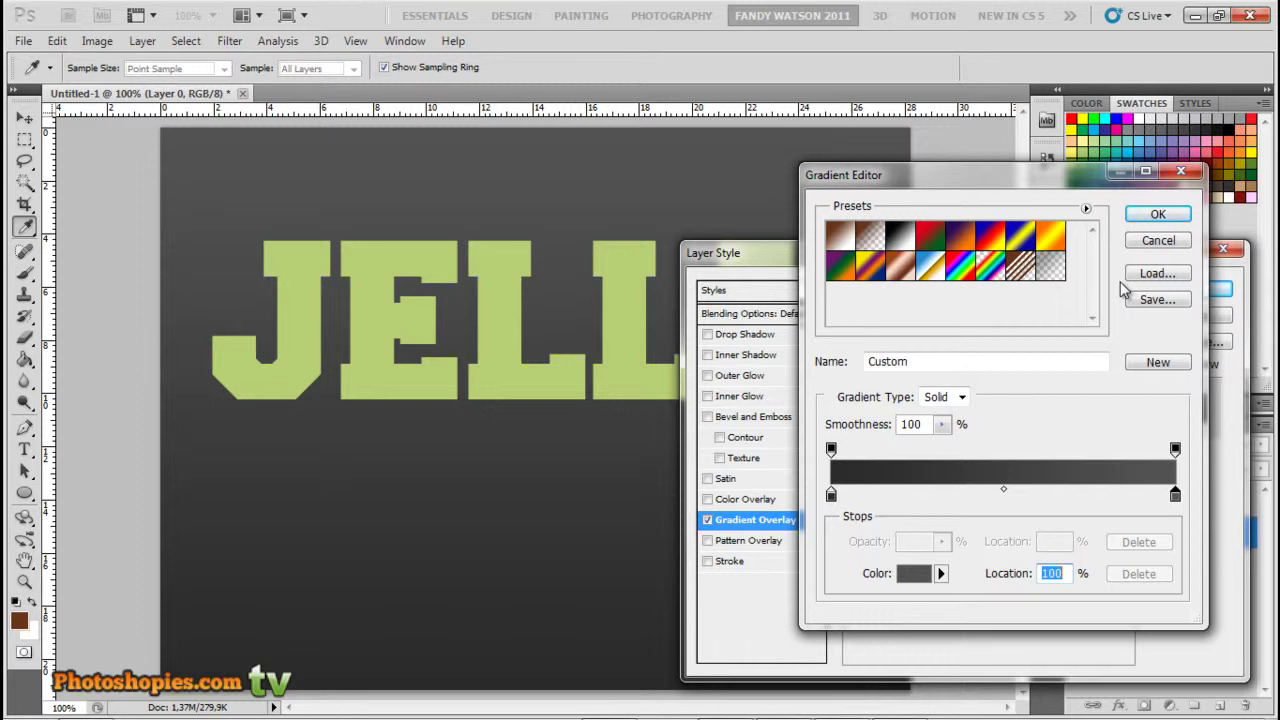
click(1153, 217)
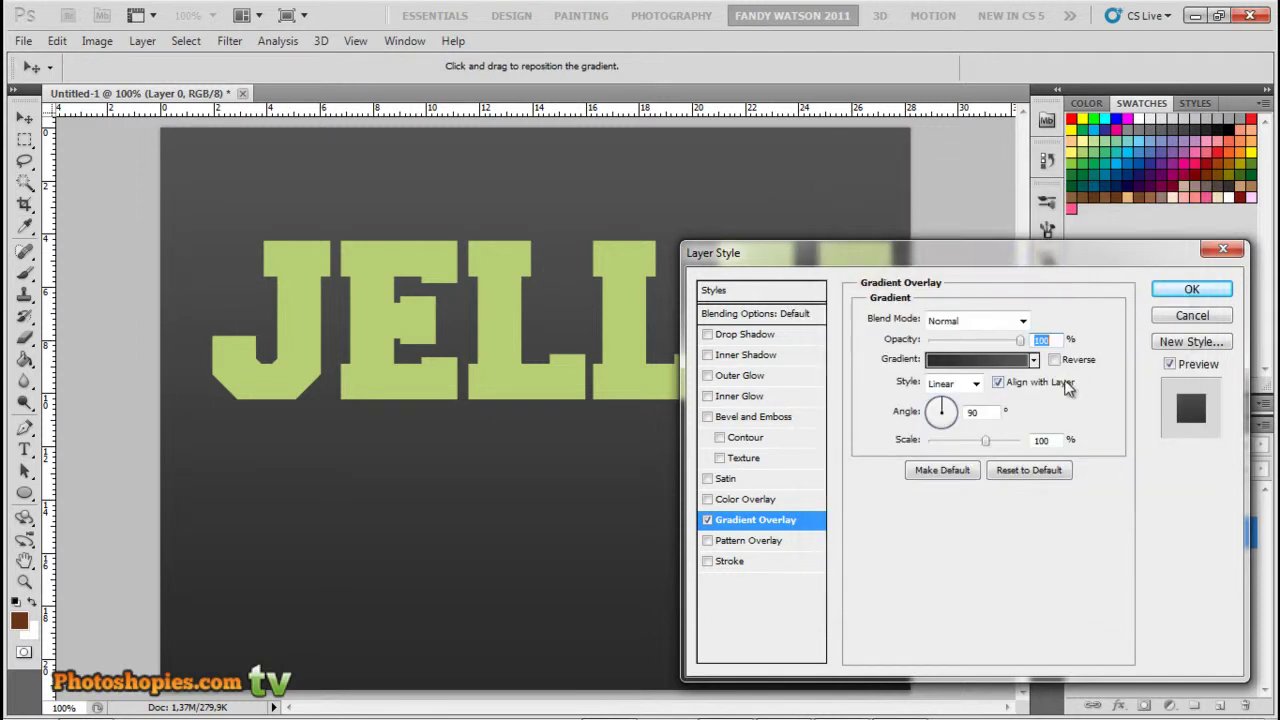
Reverse the gradient, make it Radial at 150% scale, and apply it
click(1060, 362)
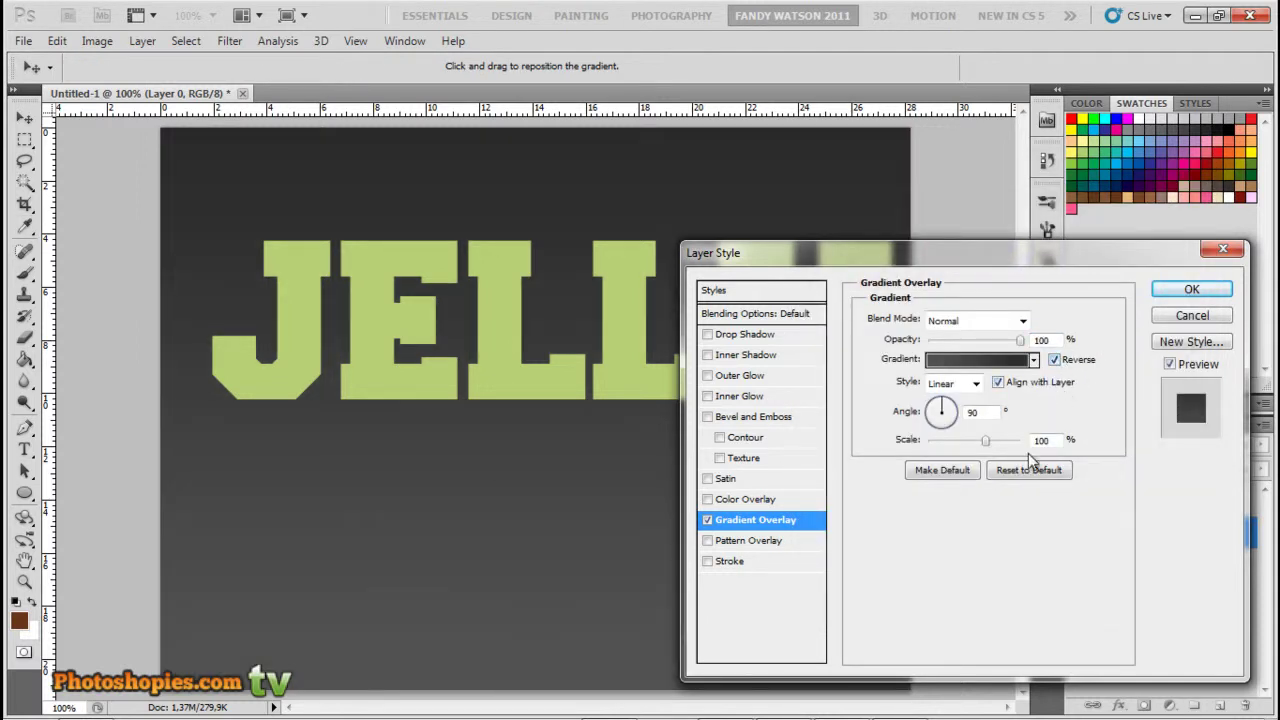
click(960, 387)
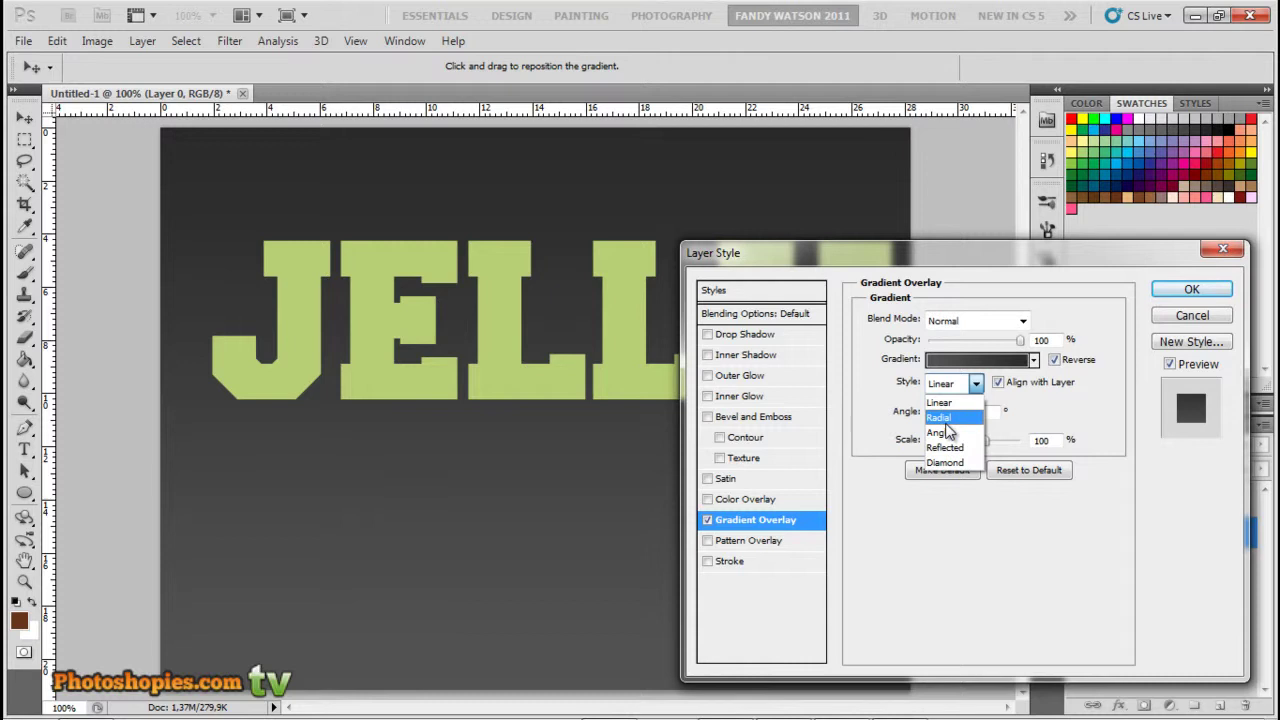
click(940, 417)
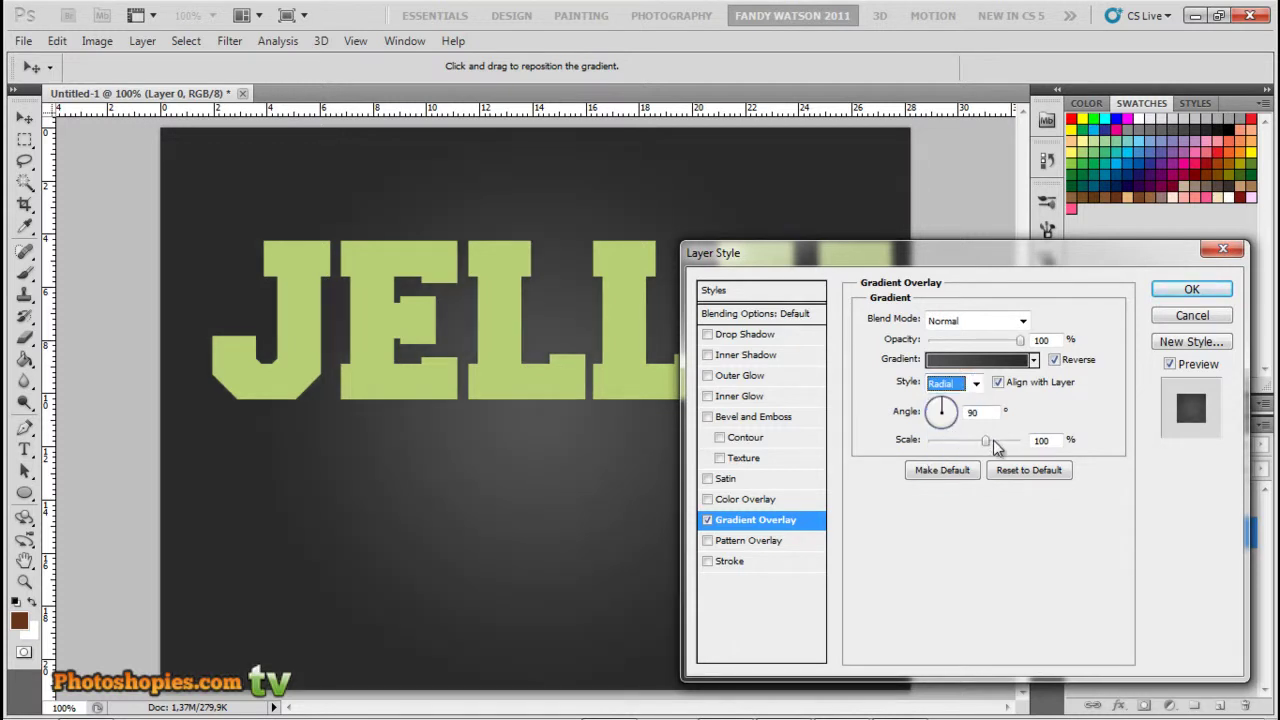
drag(987, 441, 1075, 455)
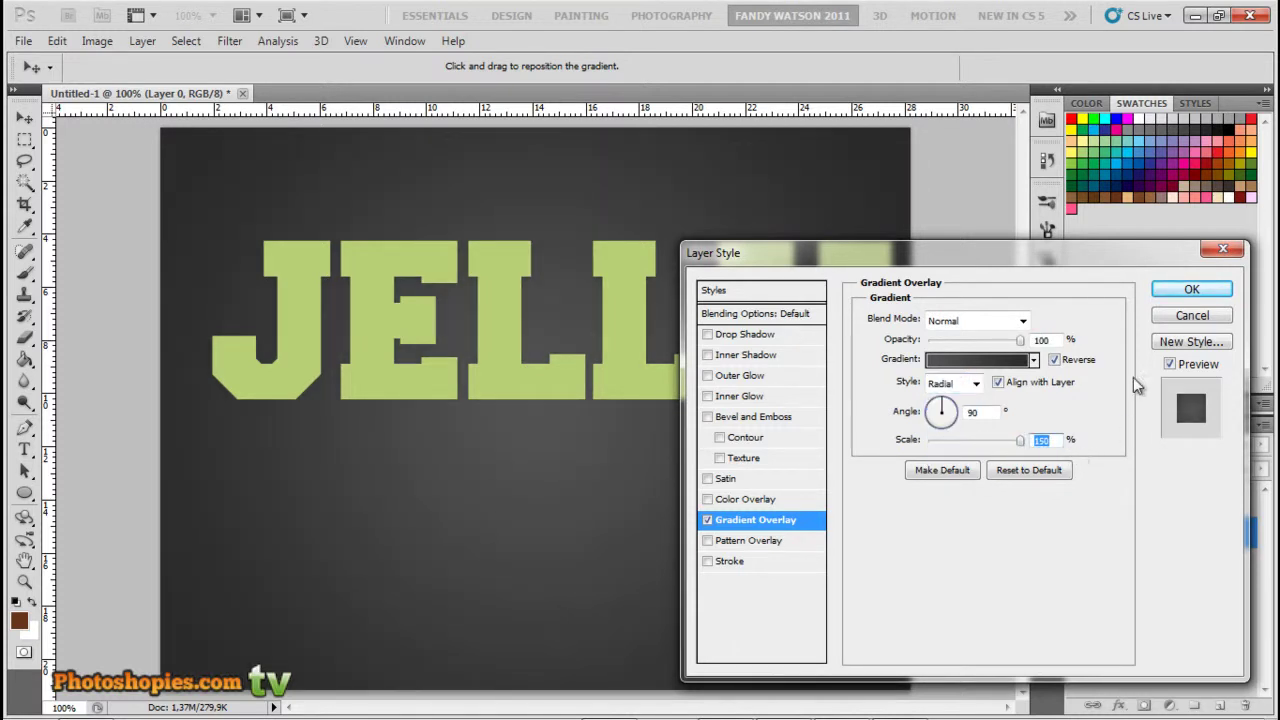
click(1190, 290)
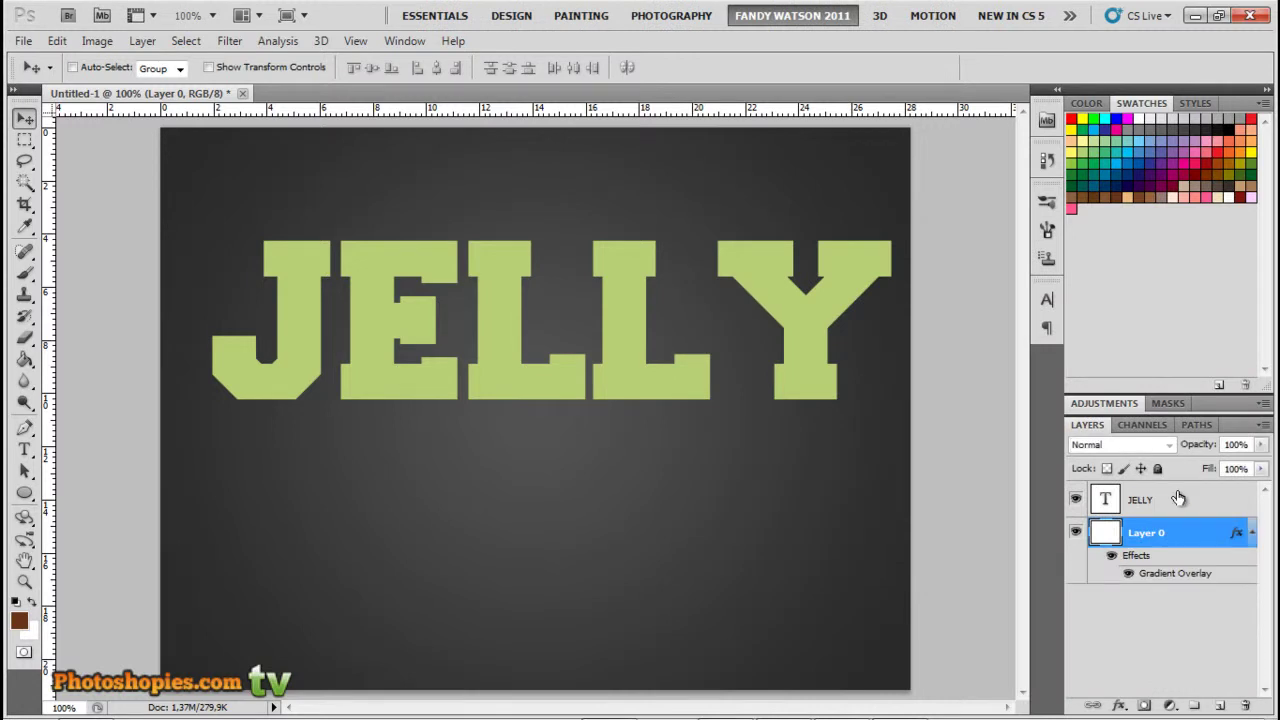
Duplicate the JELLY layer, renaming the copy to JELLY 1
click(1180, 499)
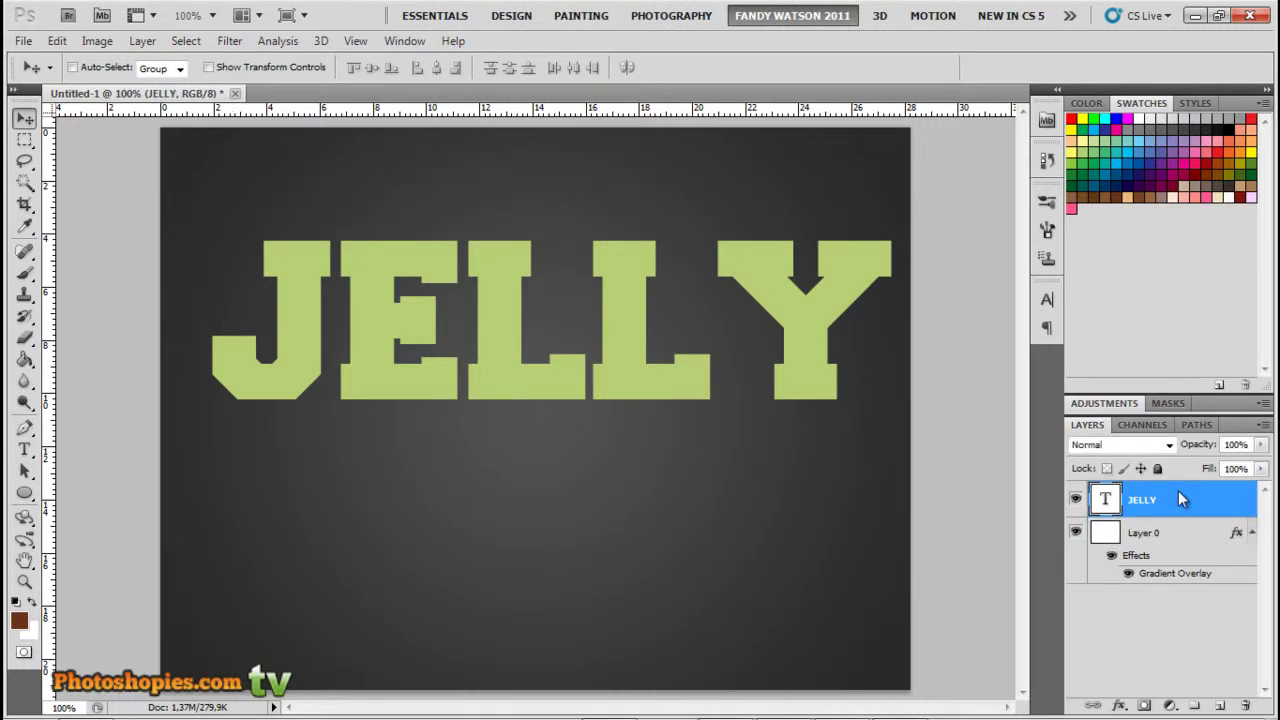
right_click(1180, 499)
click(1030, 224)
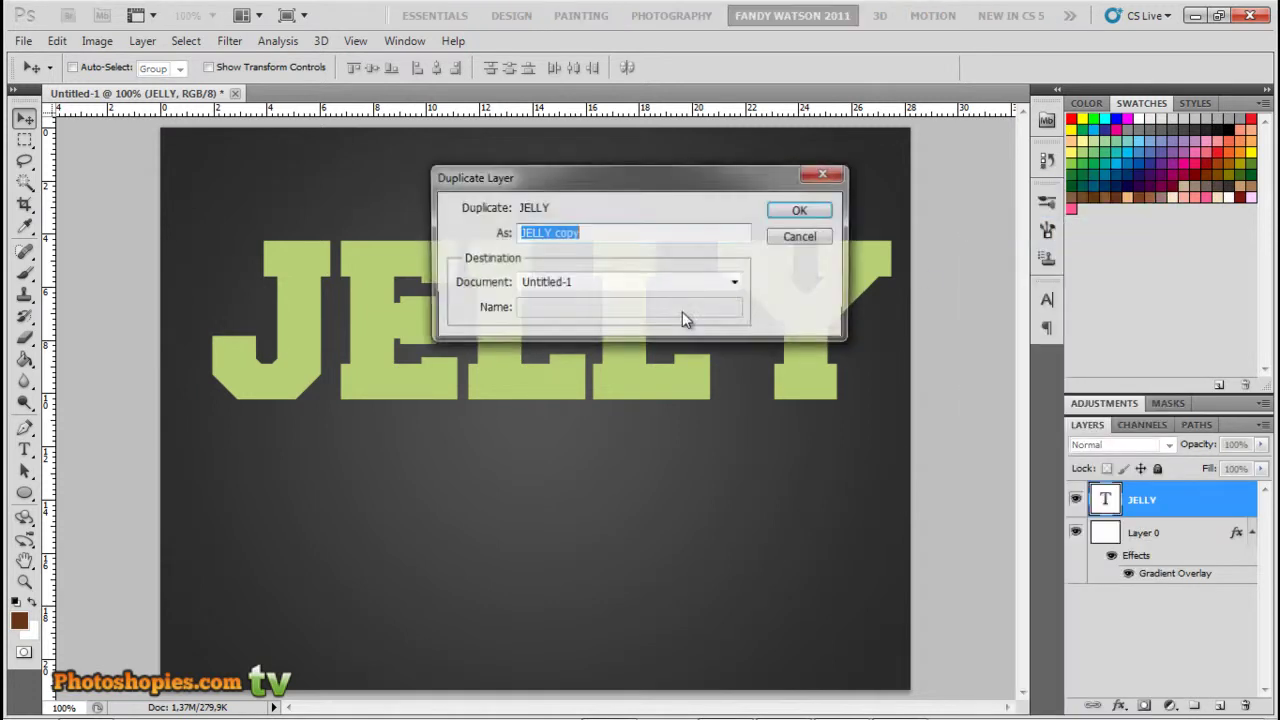
drag(588, 232, 553, 232)
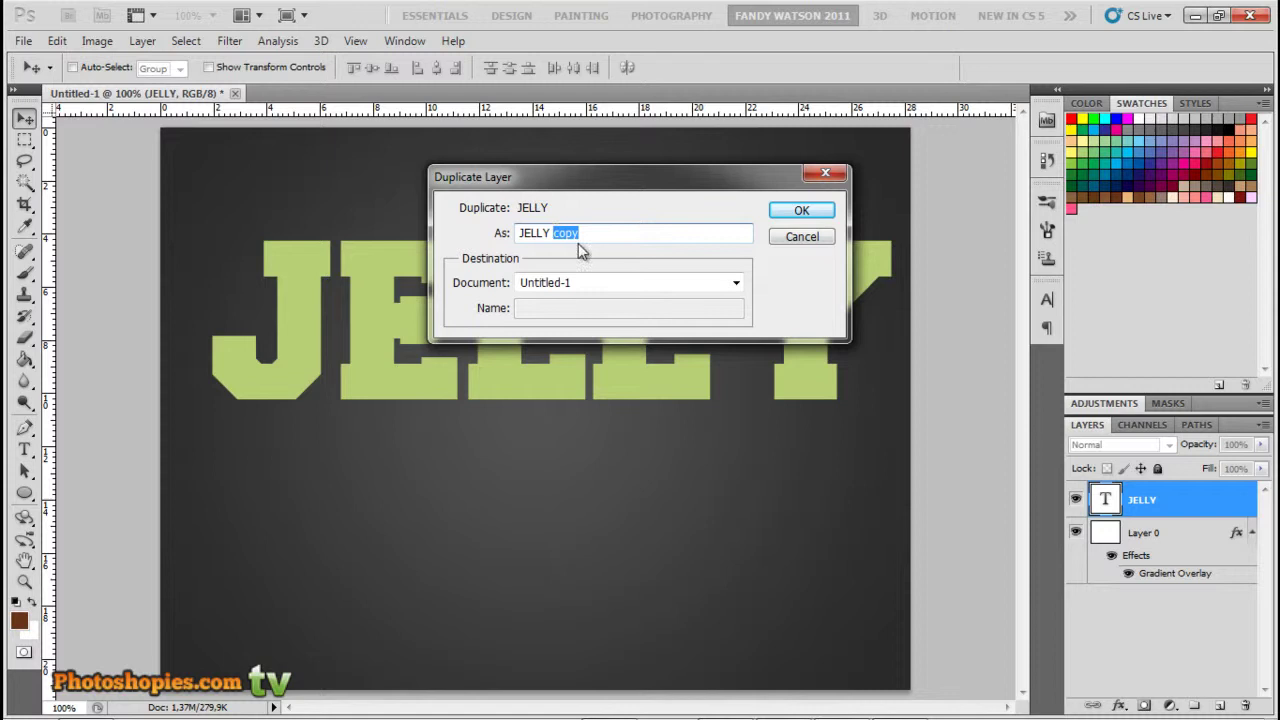
text(1)
Confirm the JELLY 1 copy, then give JELLY Overlay 76%, fill 0 and an outer glow
click(779, 214)
click(1195, 538)
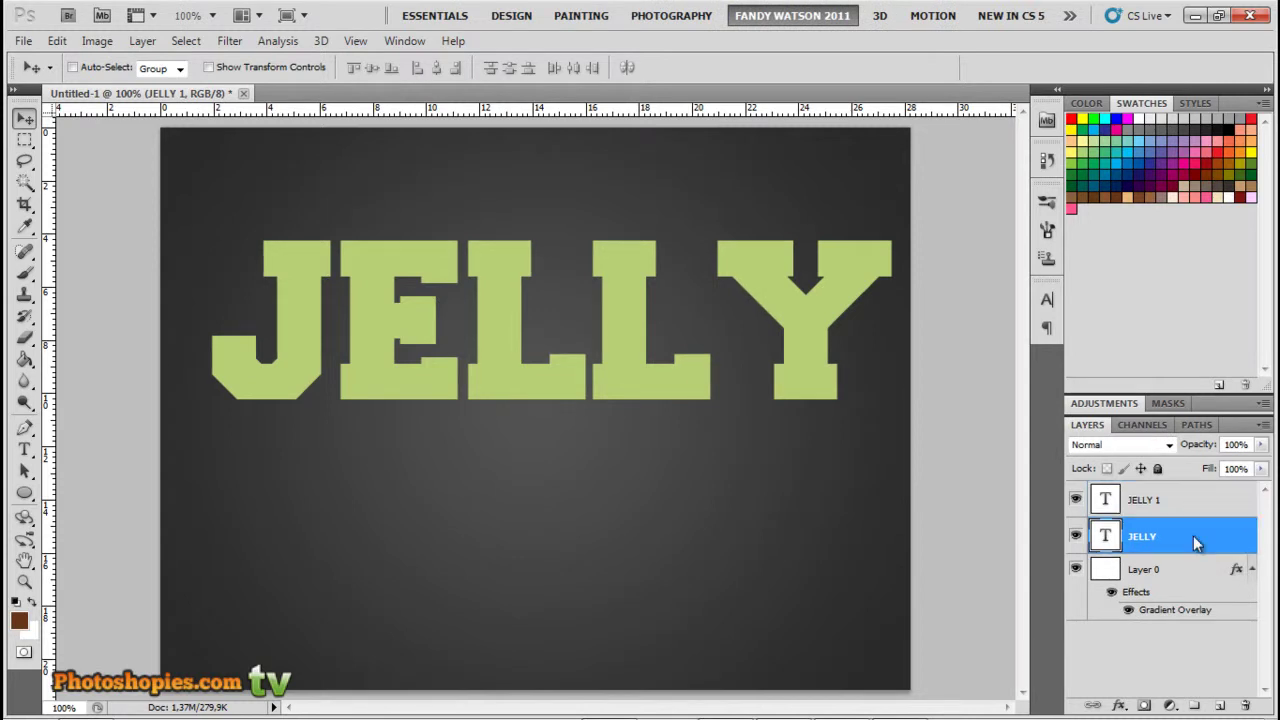
click(1198, 500)
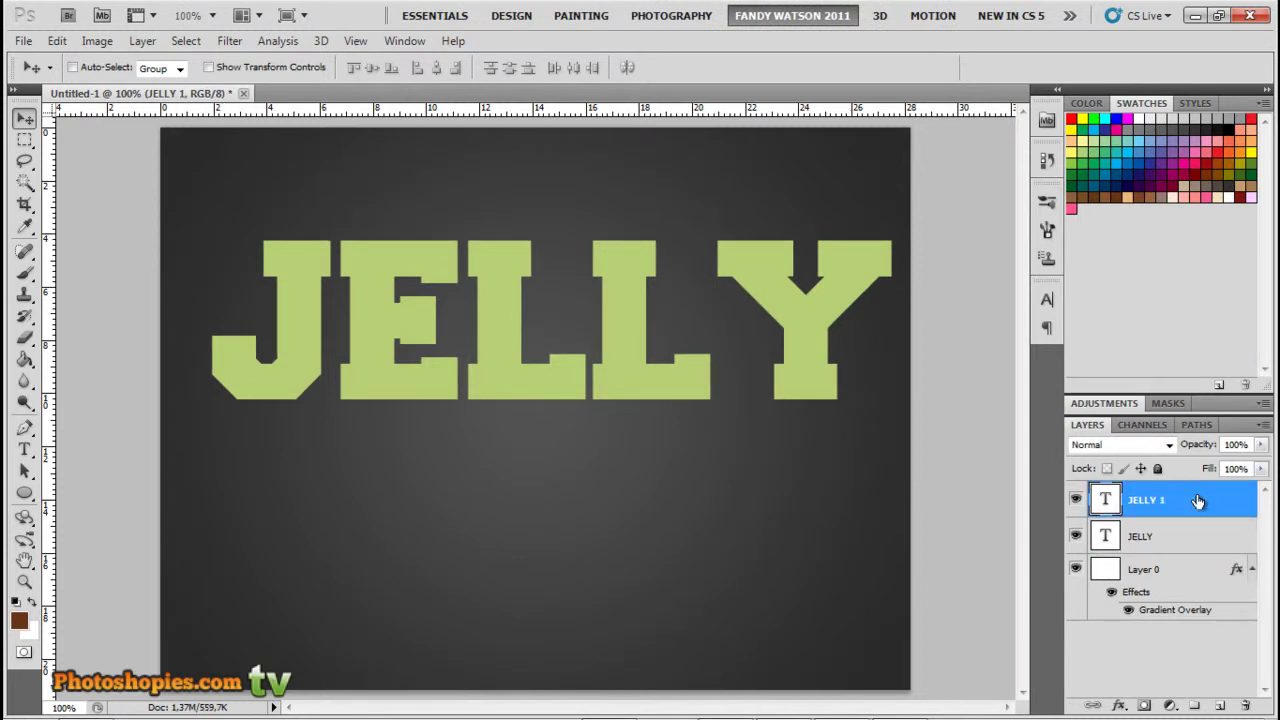
click(1199, 538)
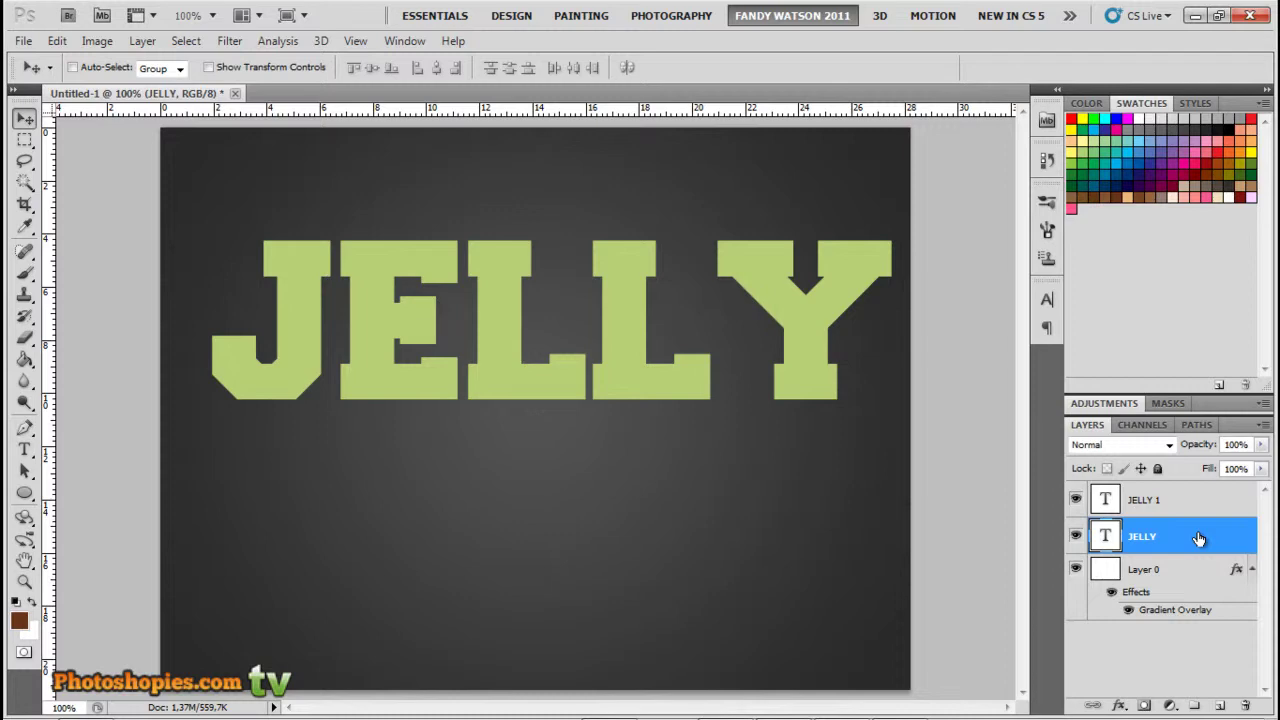
double_click(1199, 538)
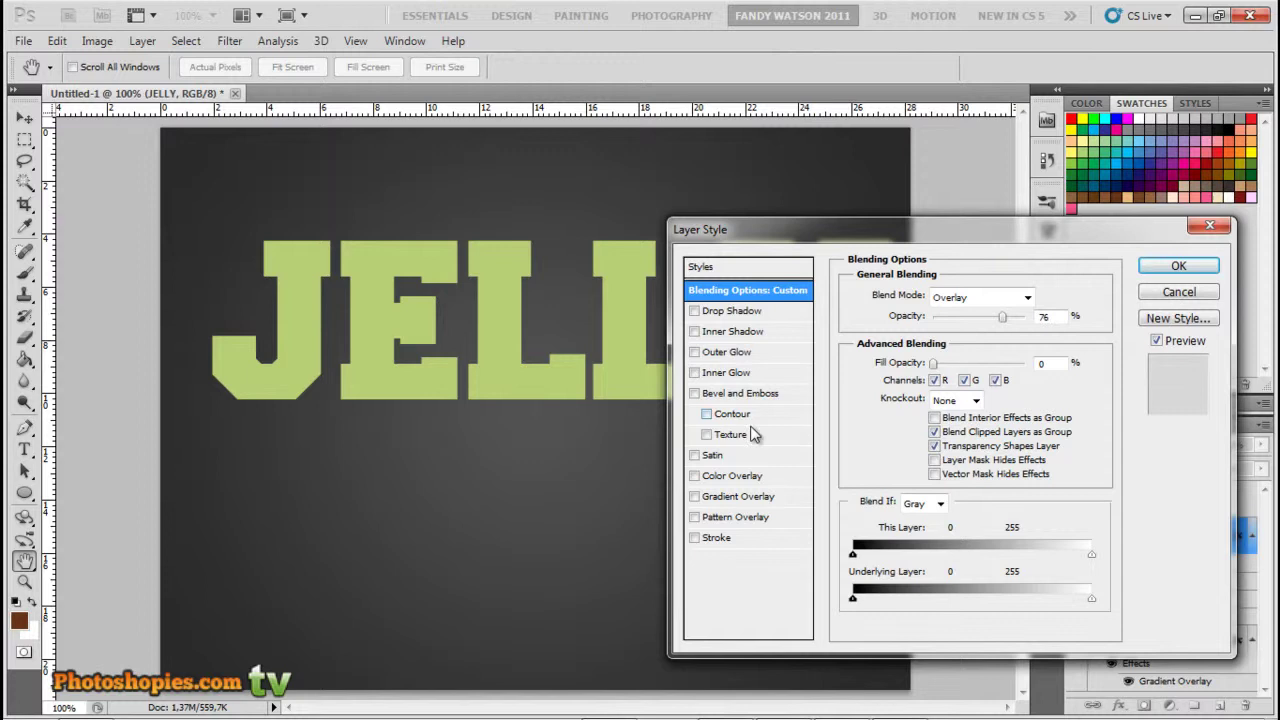
click(728, 354)
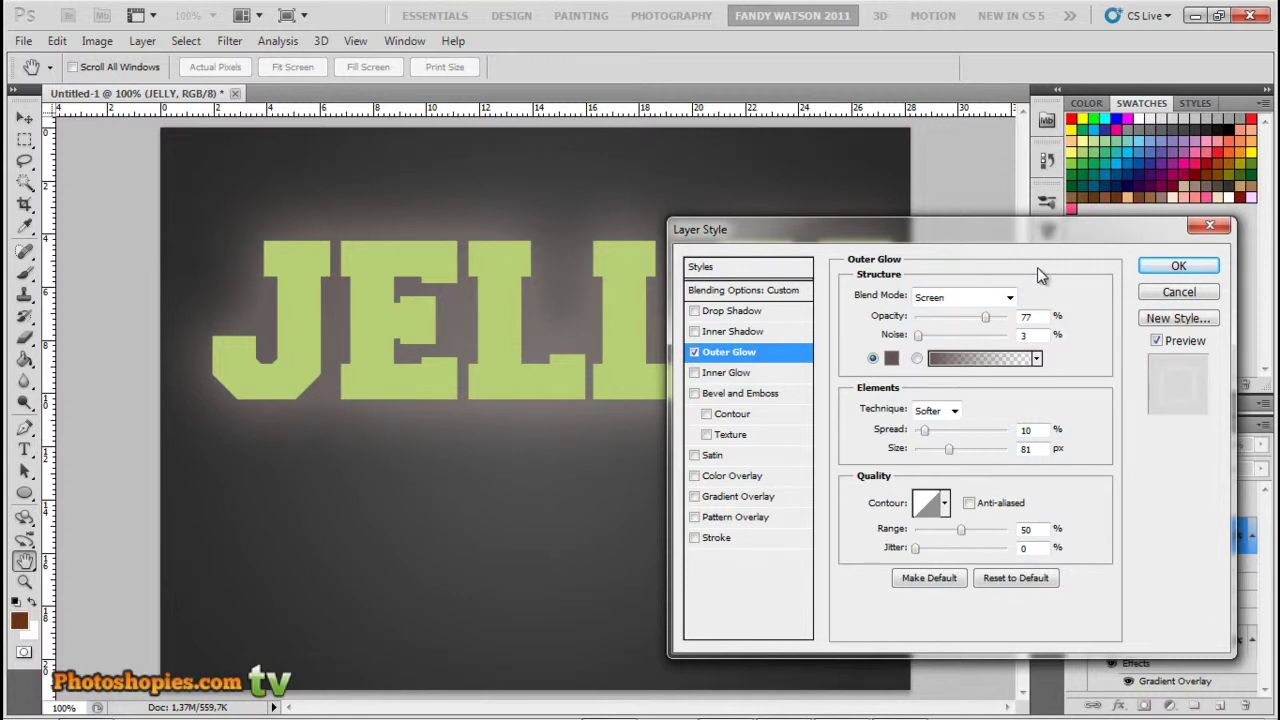
Colour the outer glow #655450 with Softer technique and enable Color Overlay
click(891, 358)
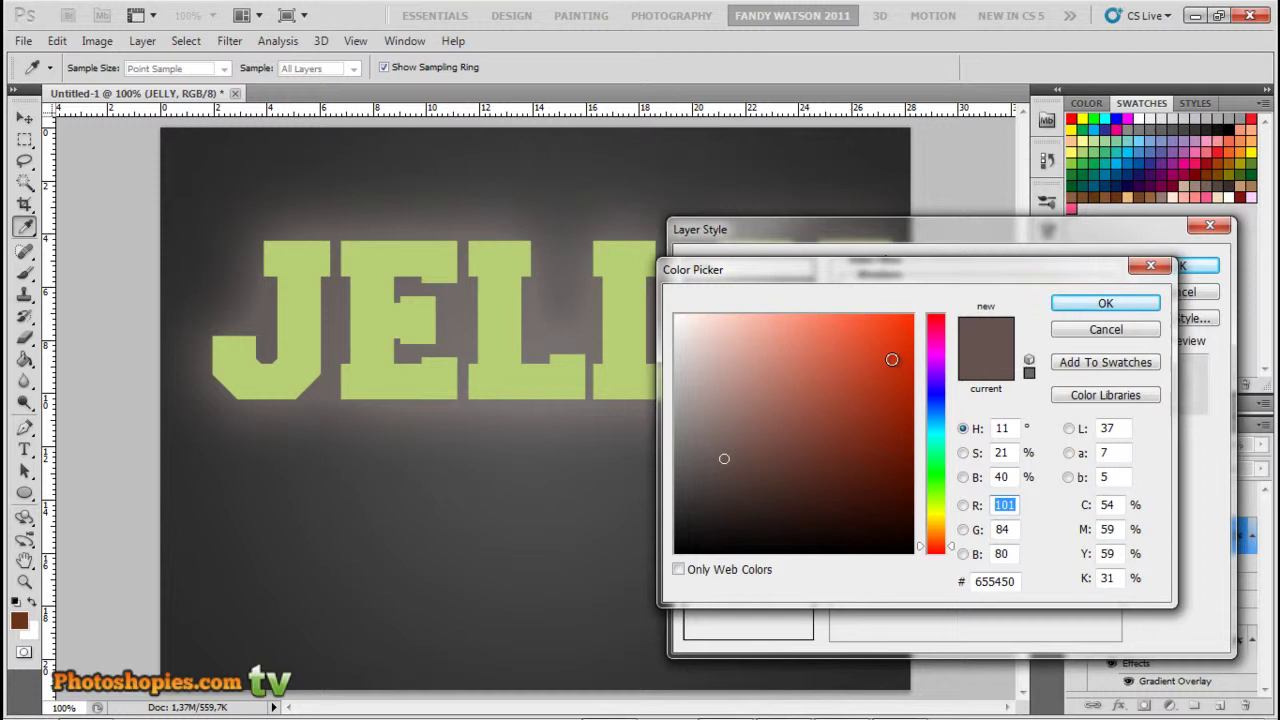
click(1148, 304)
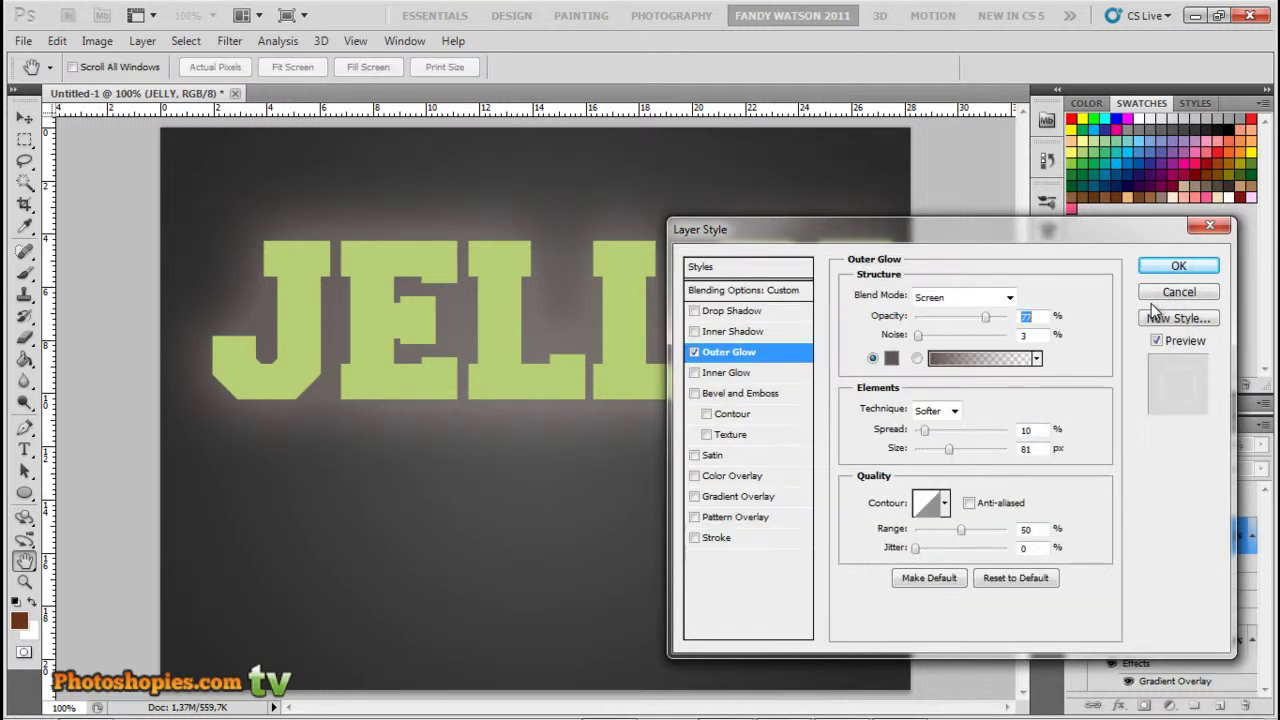
click(950, 410)
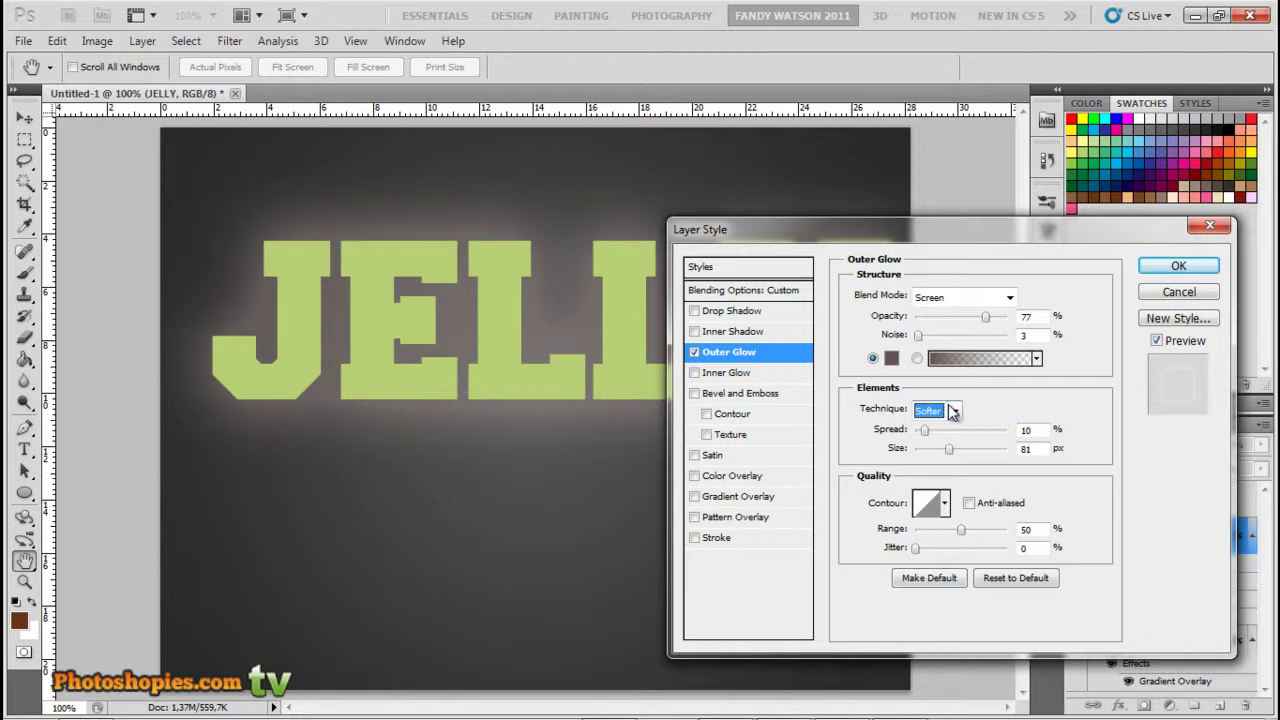
click(752, 503)
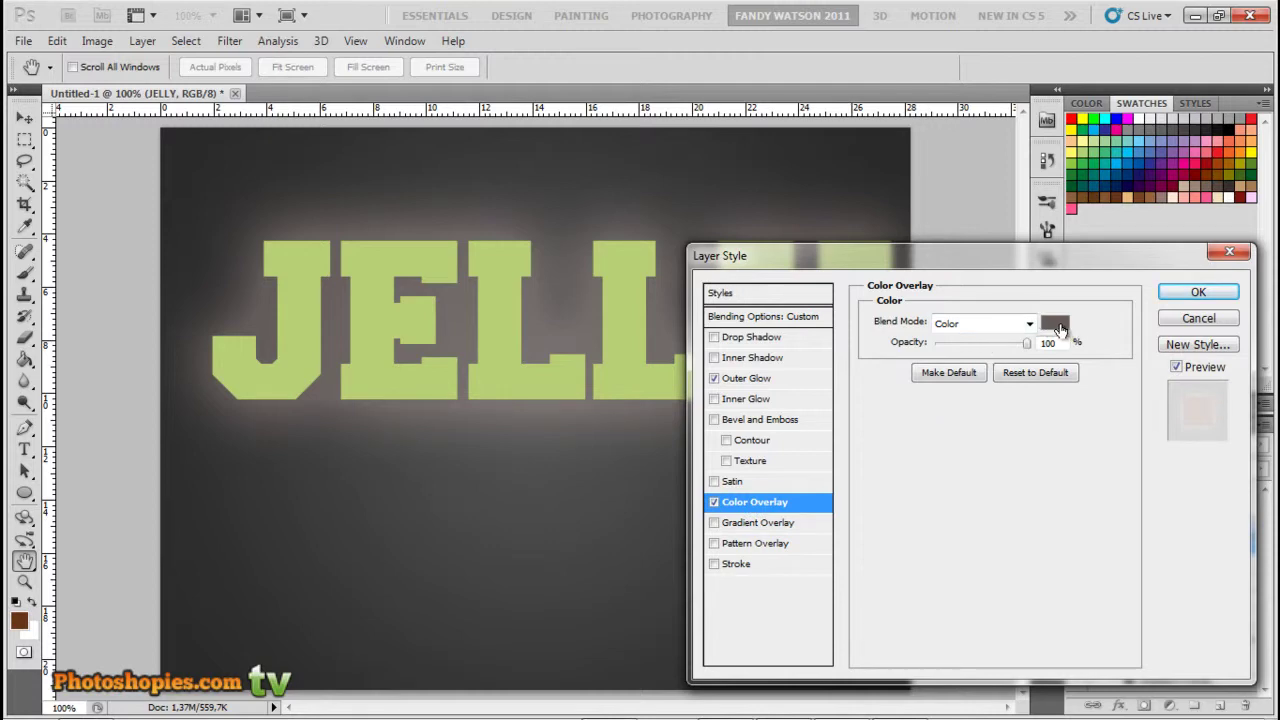
Set the Color Overlay to #675b57 and enable Pattern Overlay at 60% scale
click(1056, 326)
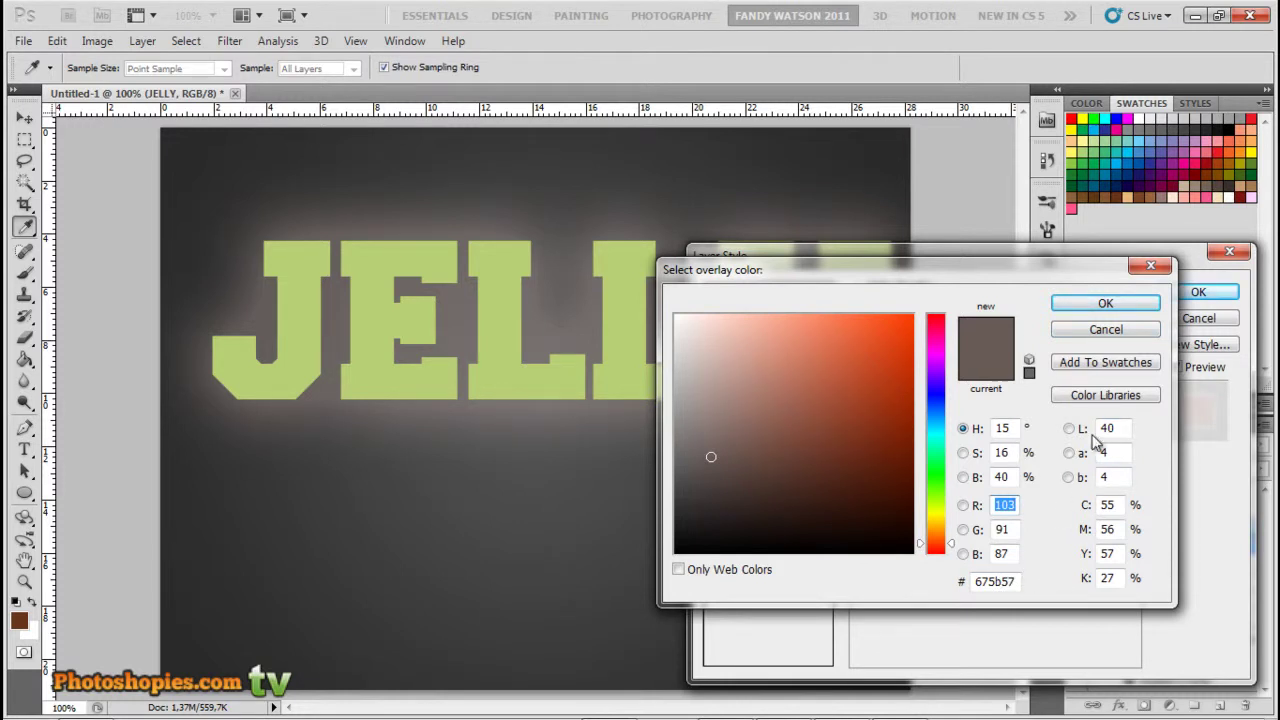
click(1104, 307)
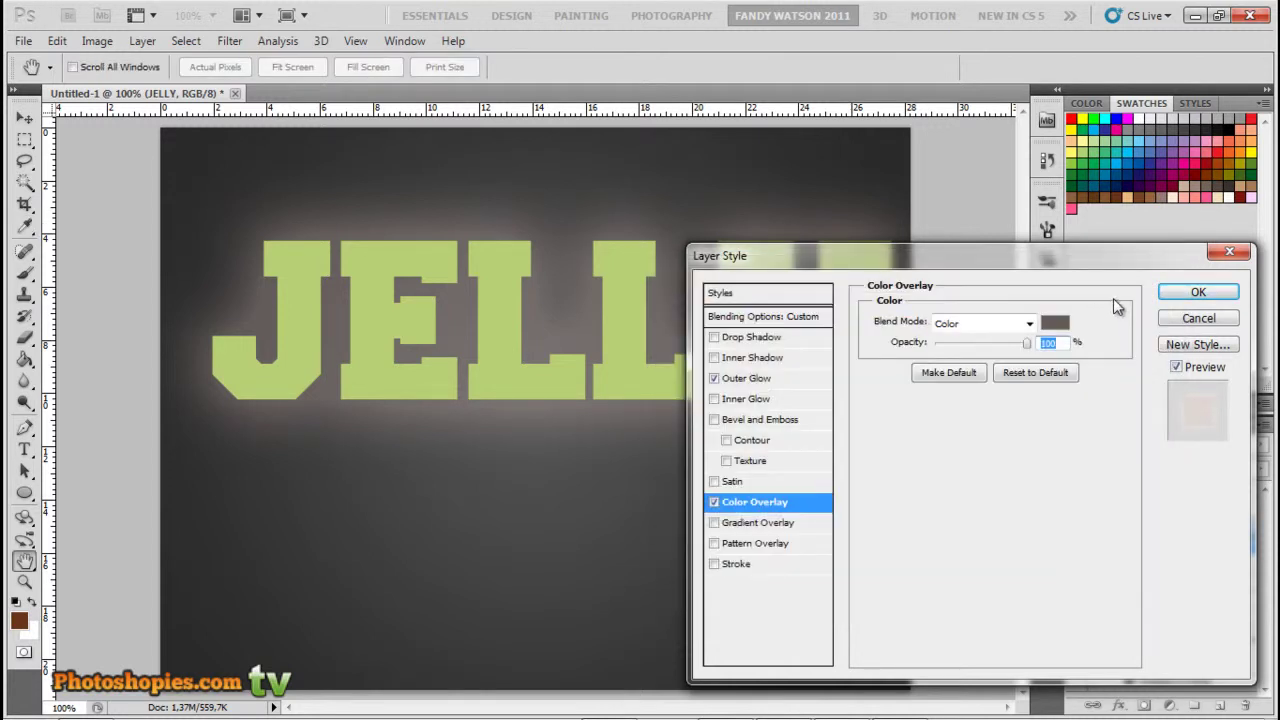
click(762, 549)
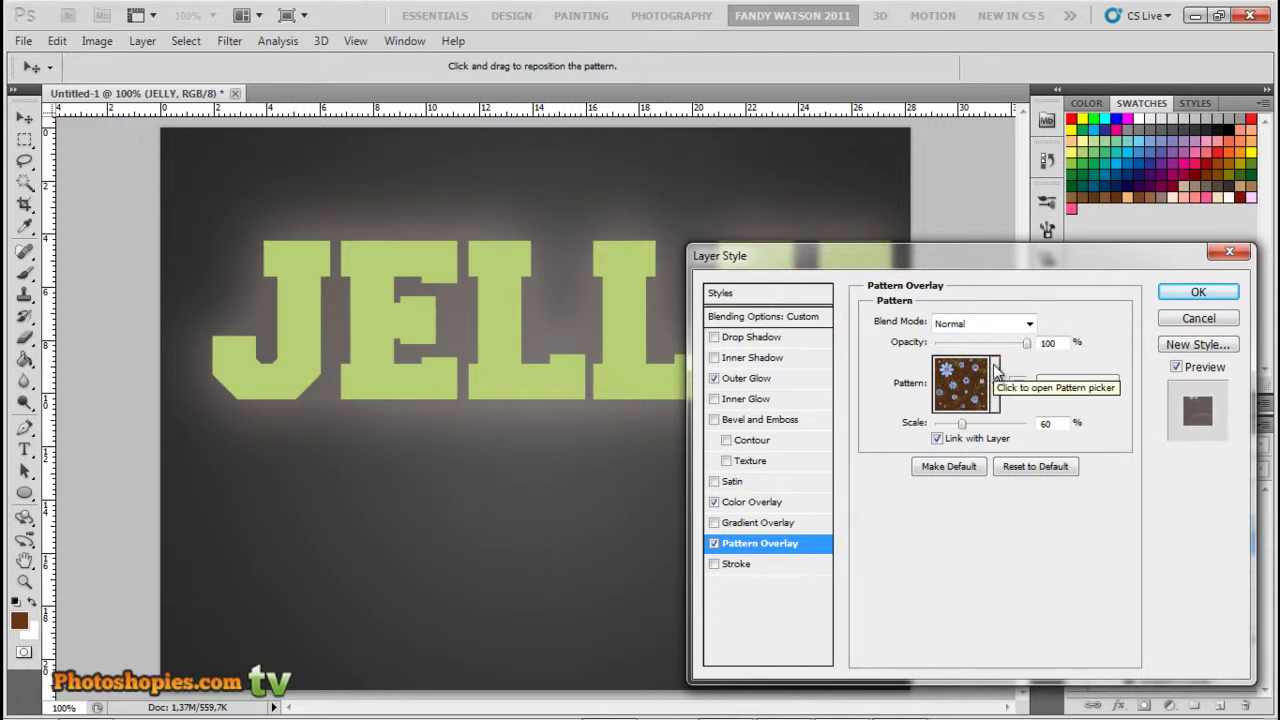
Load flower.pat, choose the flower pattern for the overlay, and apply JELLY's style
click(996, 372)
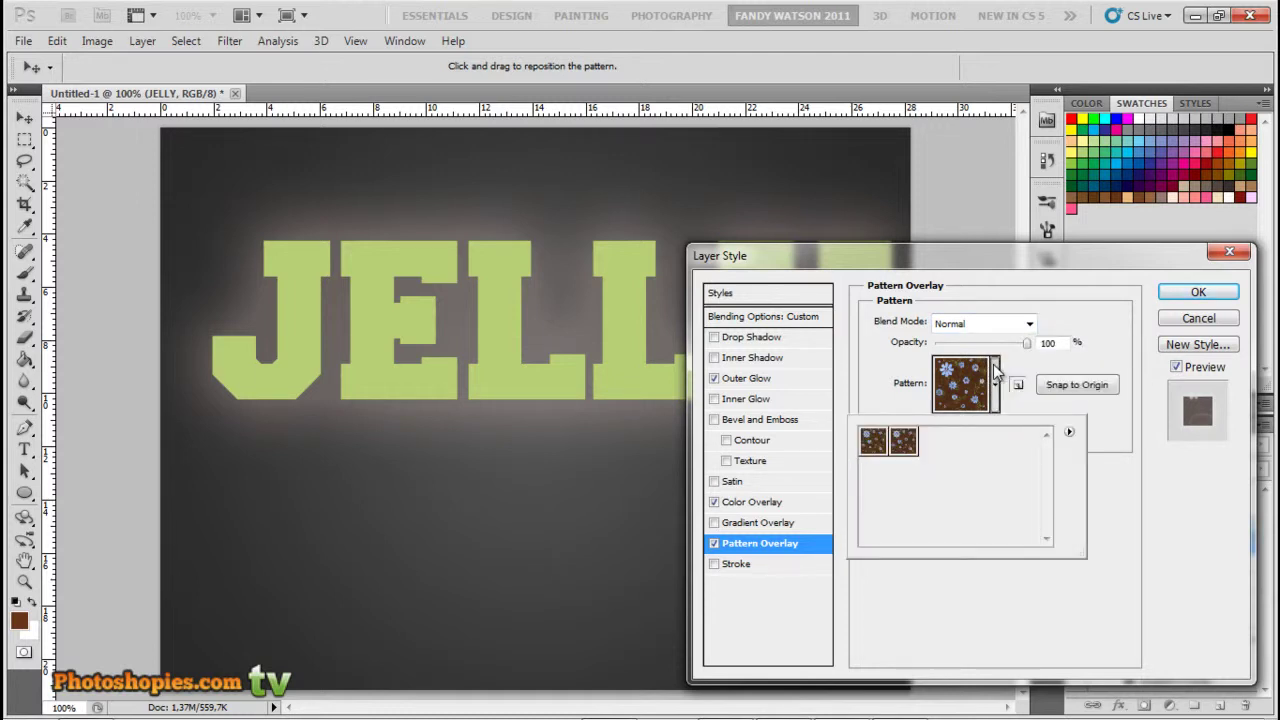
click(1069, 431)
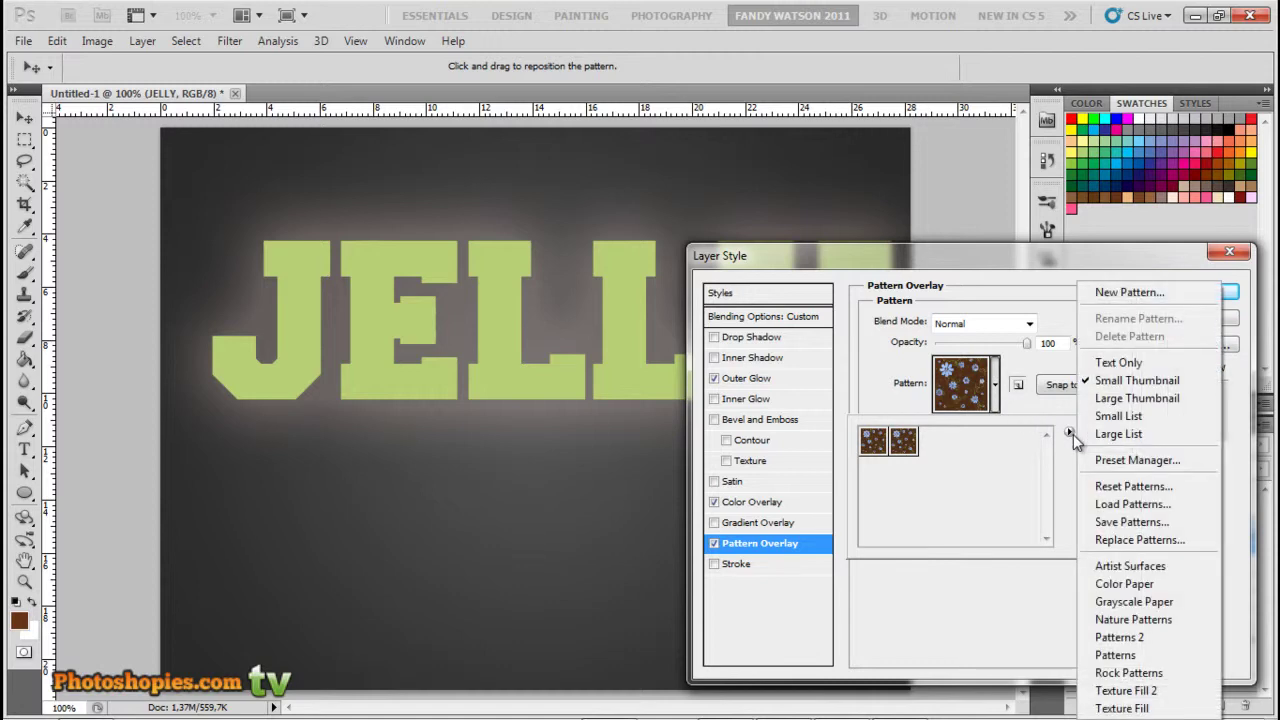
click(1118, 505)
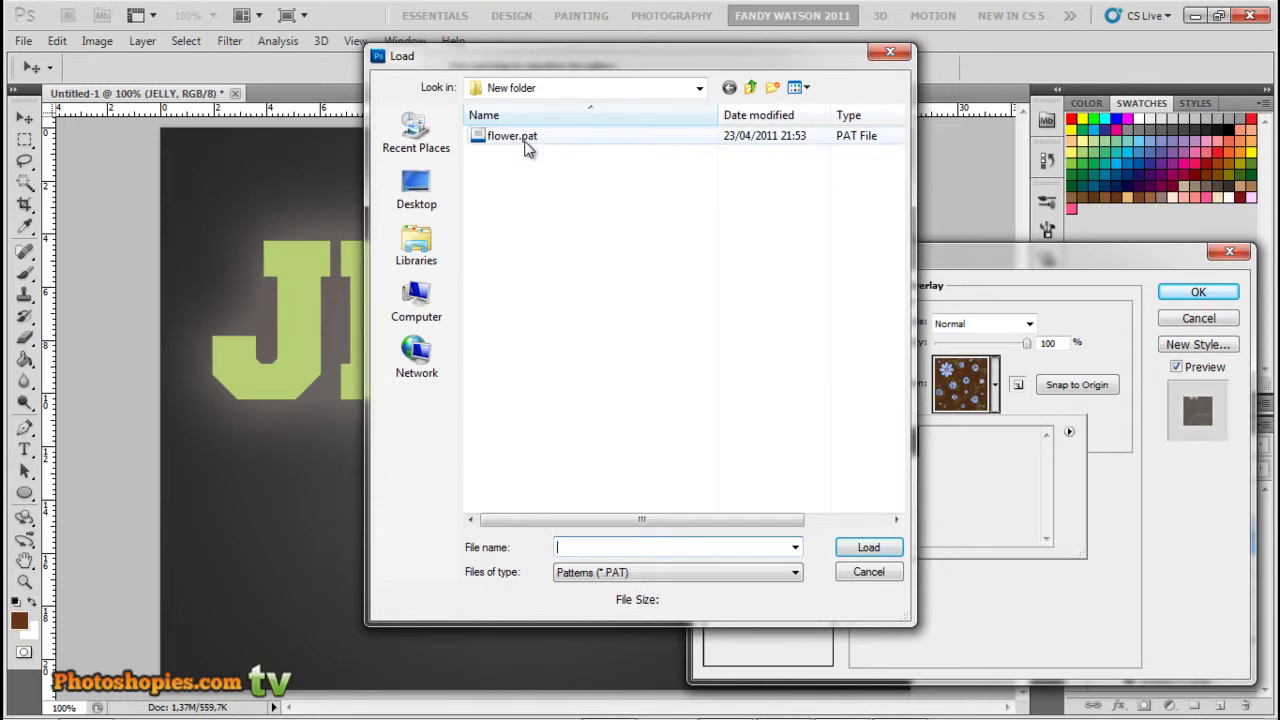
double_click(525, 140)
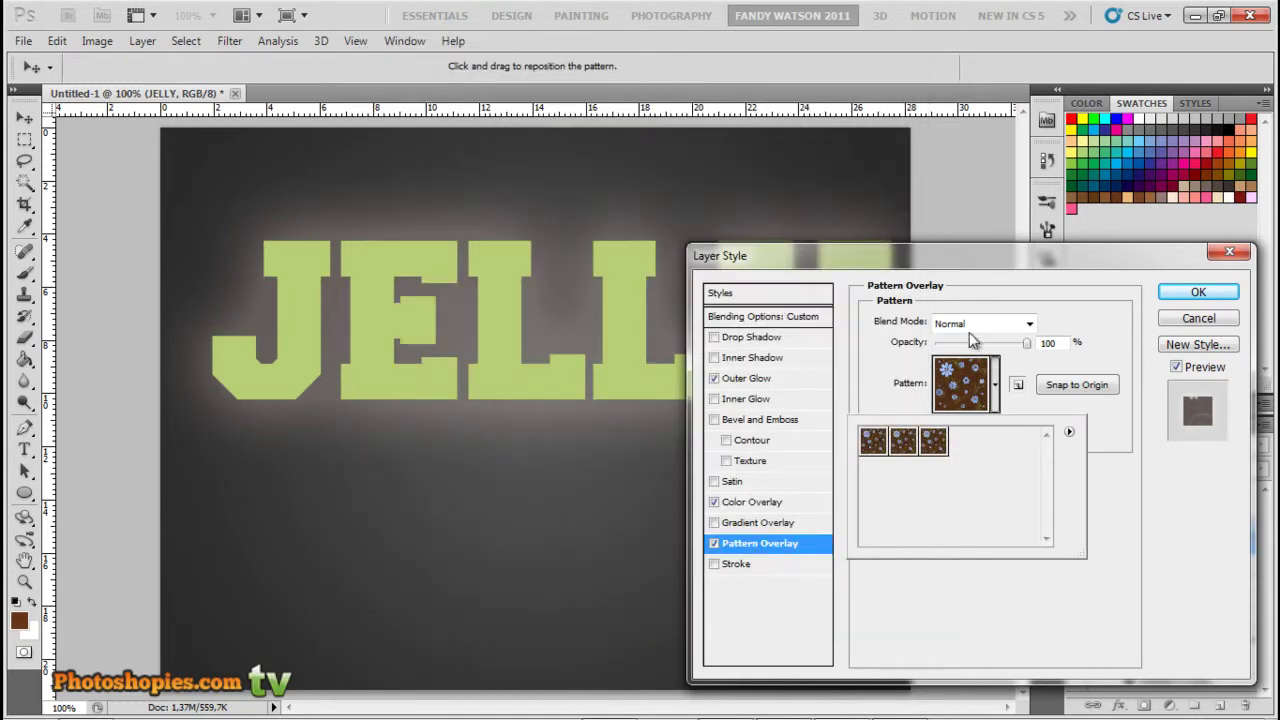
click(1170, 492)
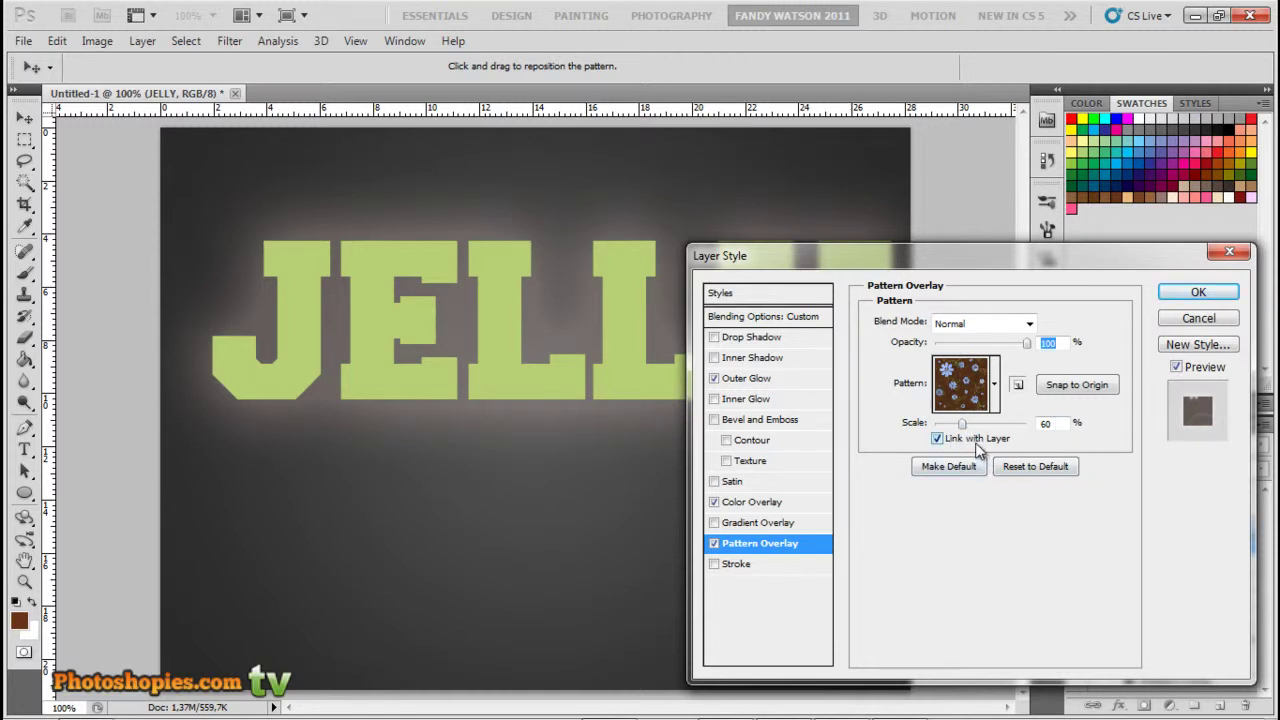
click(1204, 300)
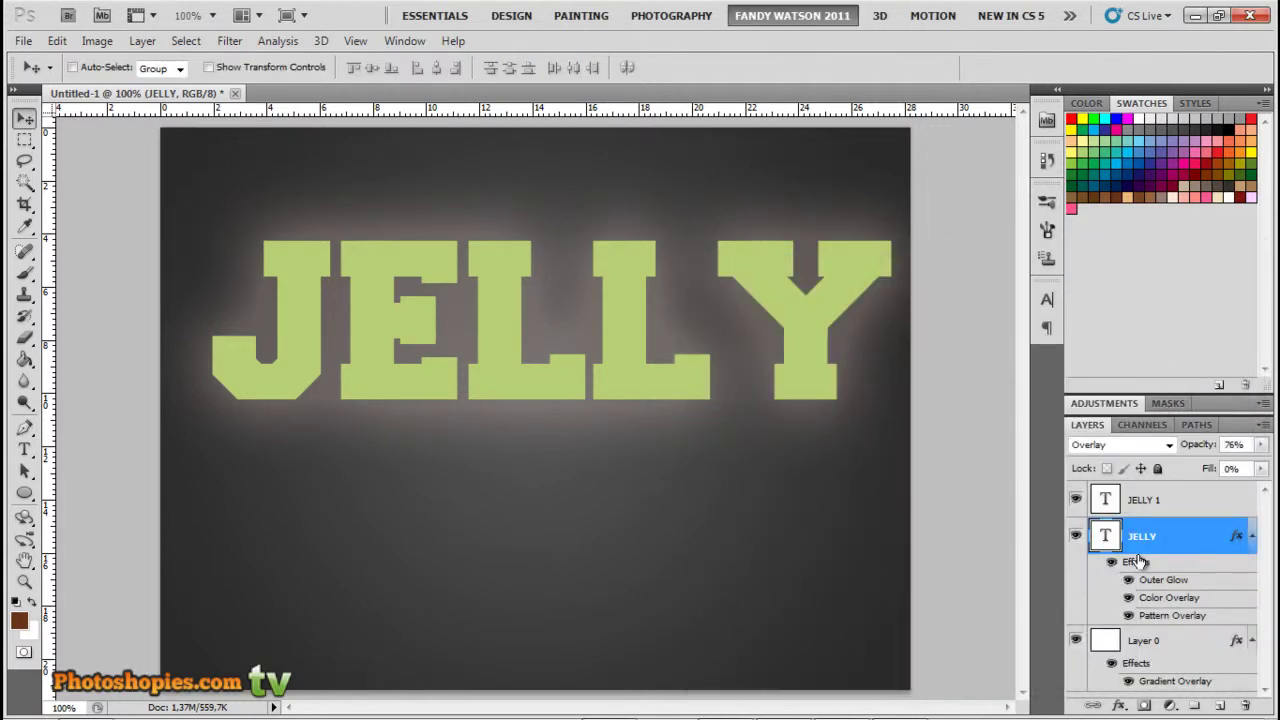
Give JELLY 1 fill 0 and an Overlay drop shadow: 36%, distance 5, spread 15, size 13
click(1217, 508)
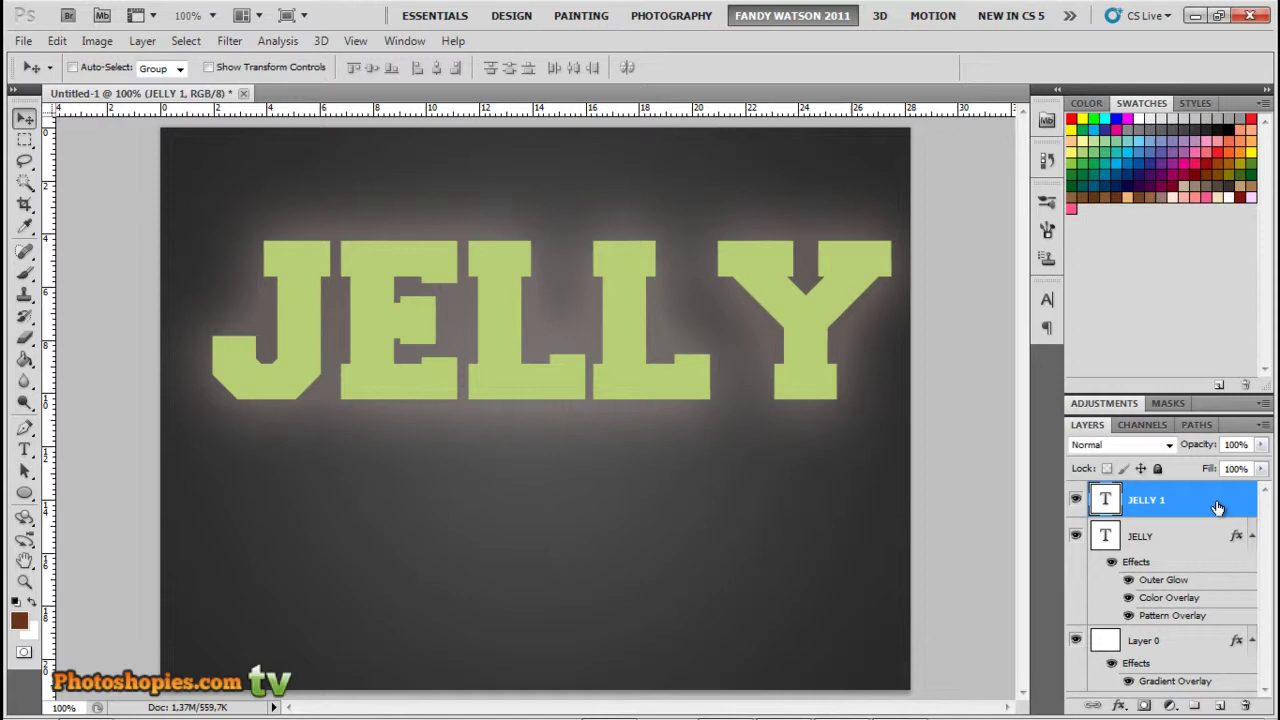
double_click(1217, 508)
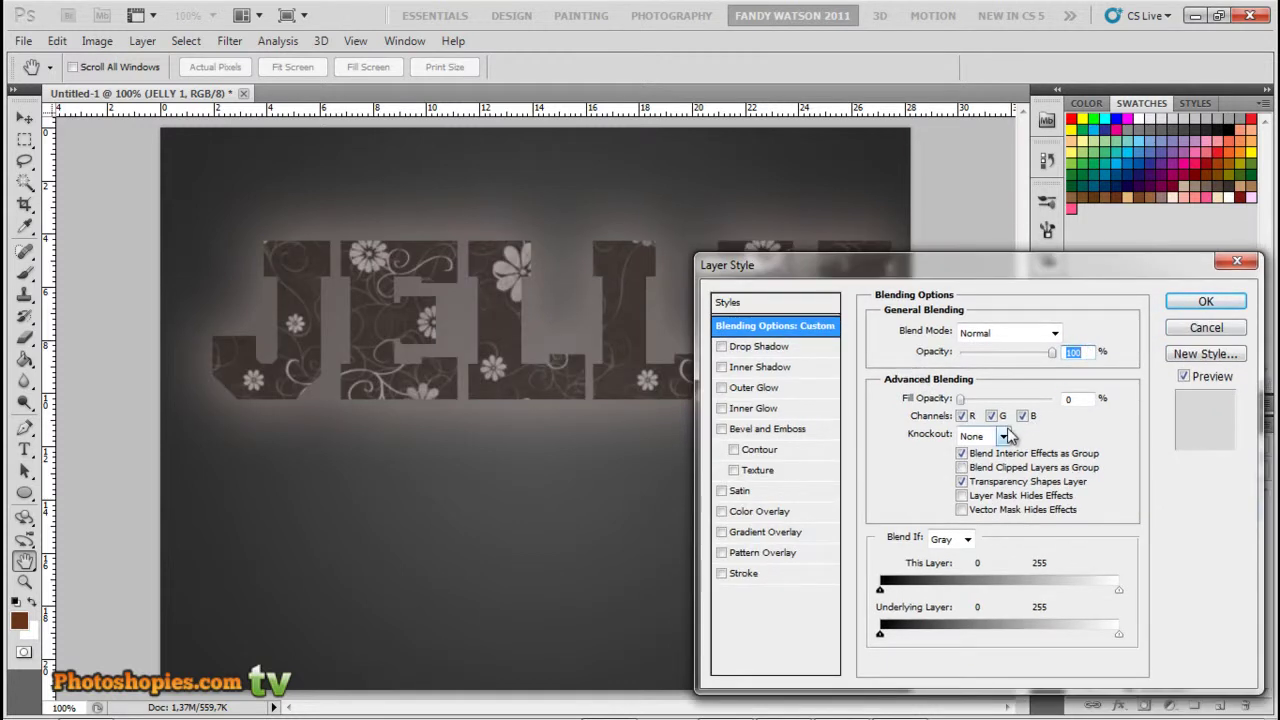
click(773, 350)
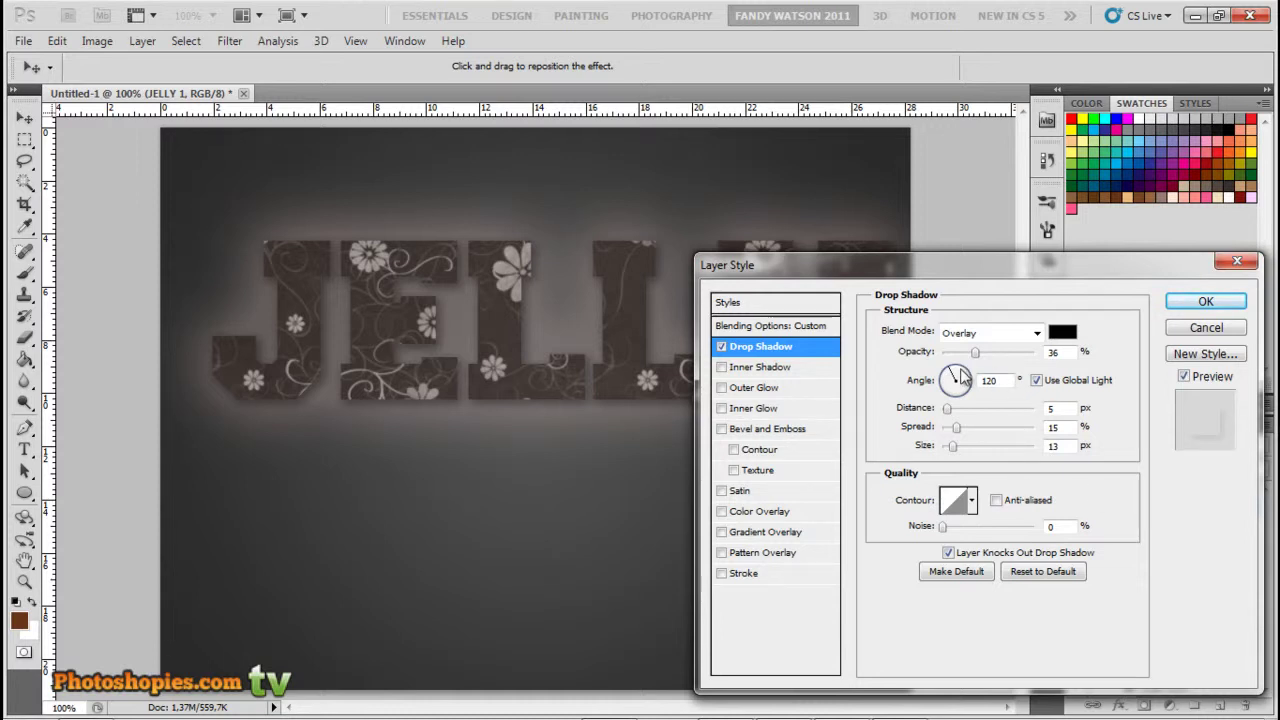
drag(980, 271, 978, 277)
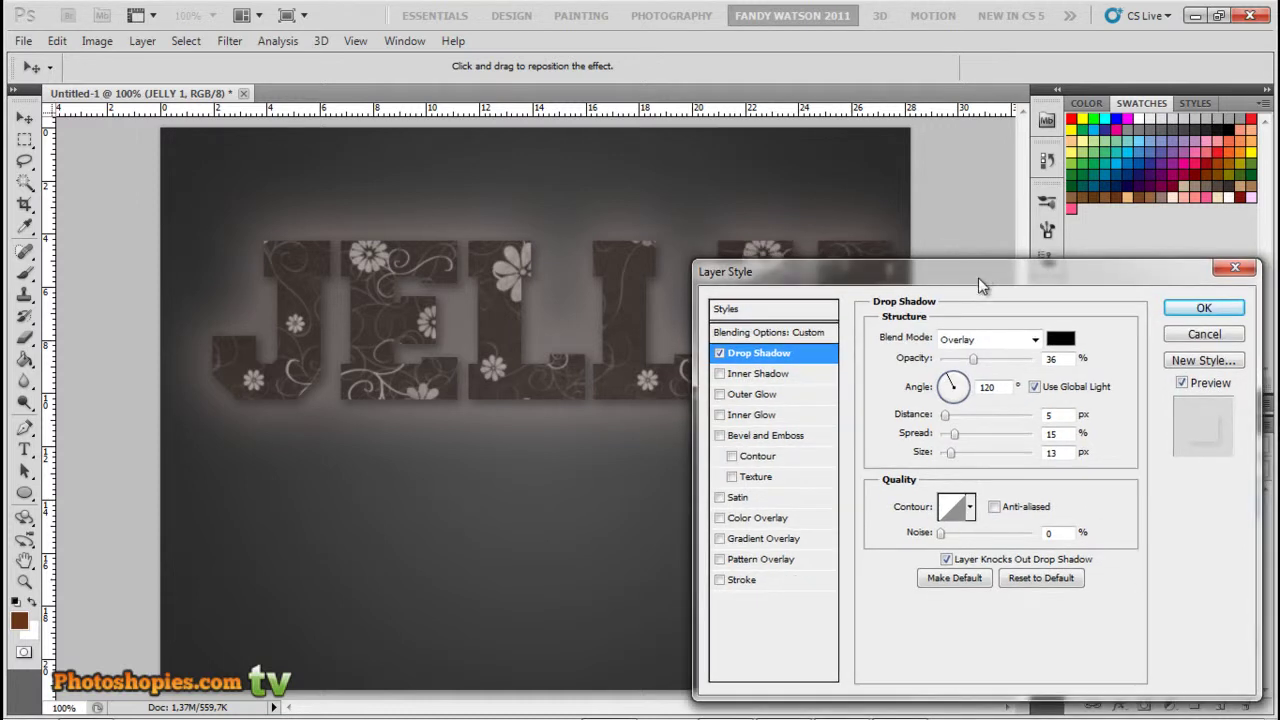
Give JELLY 1 a Multiply 20% inner shadow (angle -30, size 3) and a Smooth Inner Bevel (depth 331, size 7)
click(777, 378)
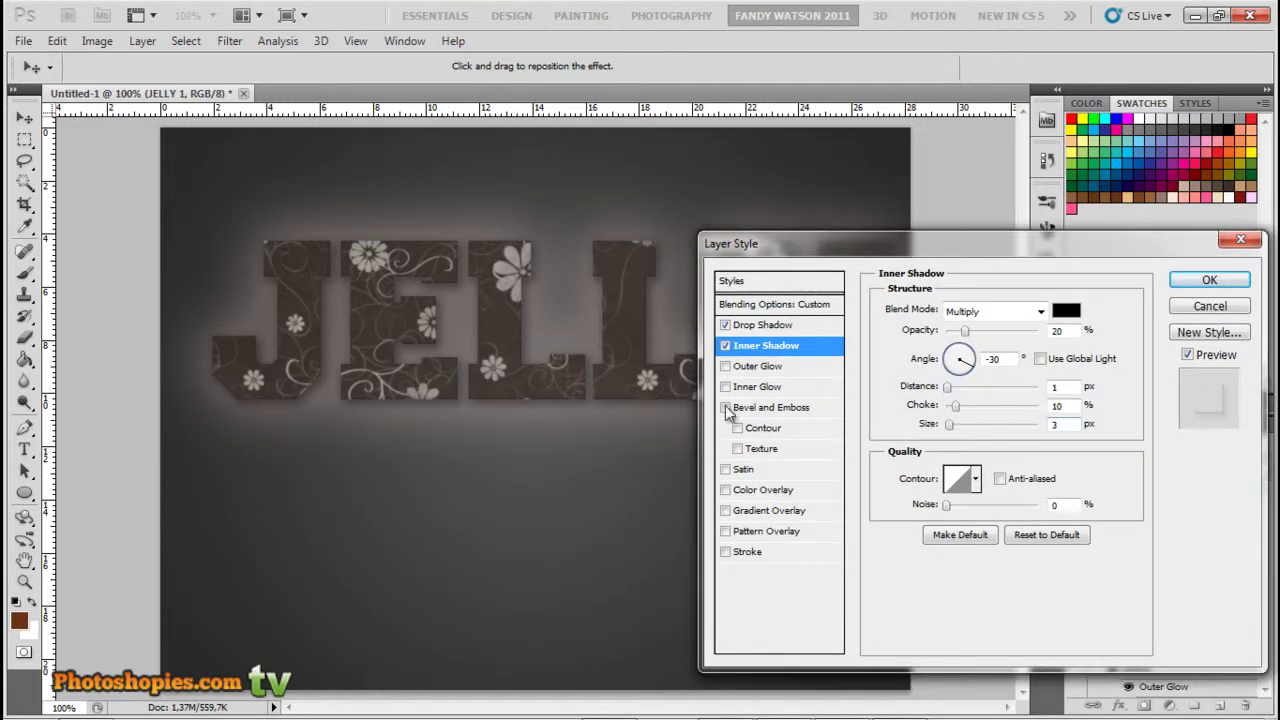
click(733, 410)
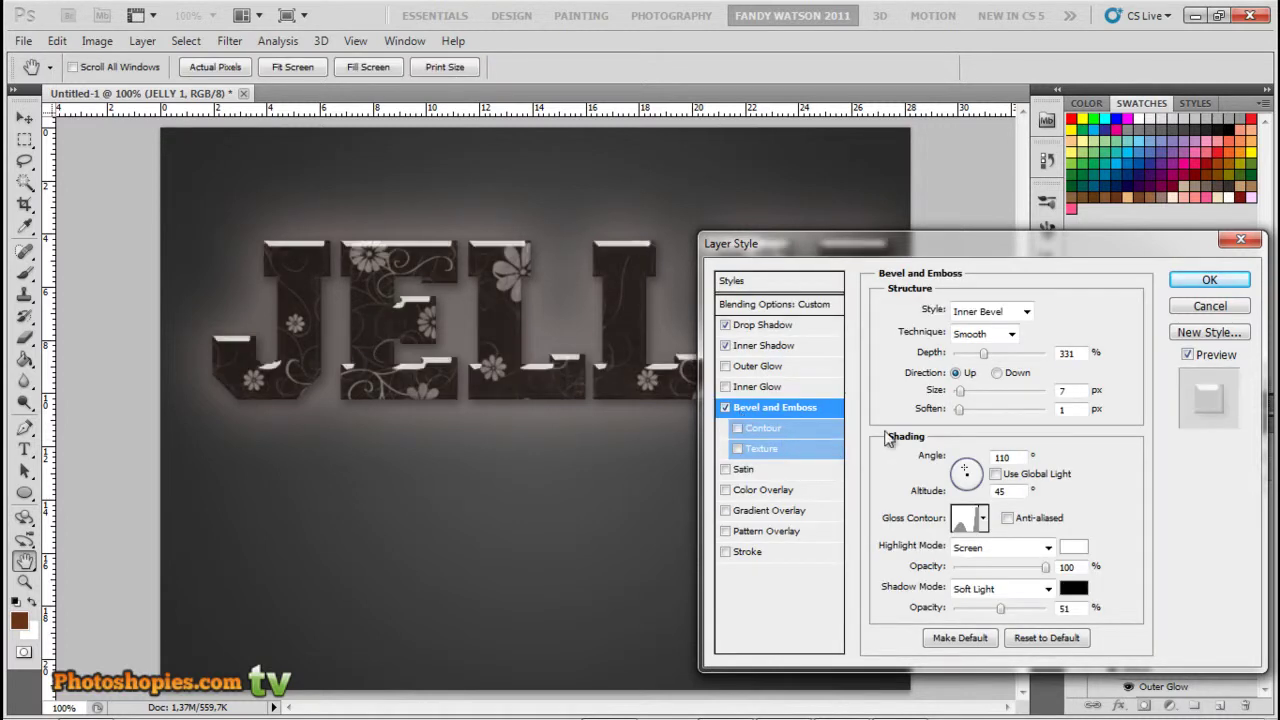
click(1028, 313)
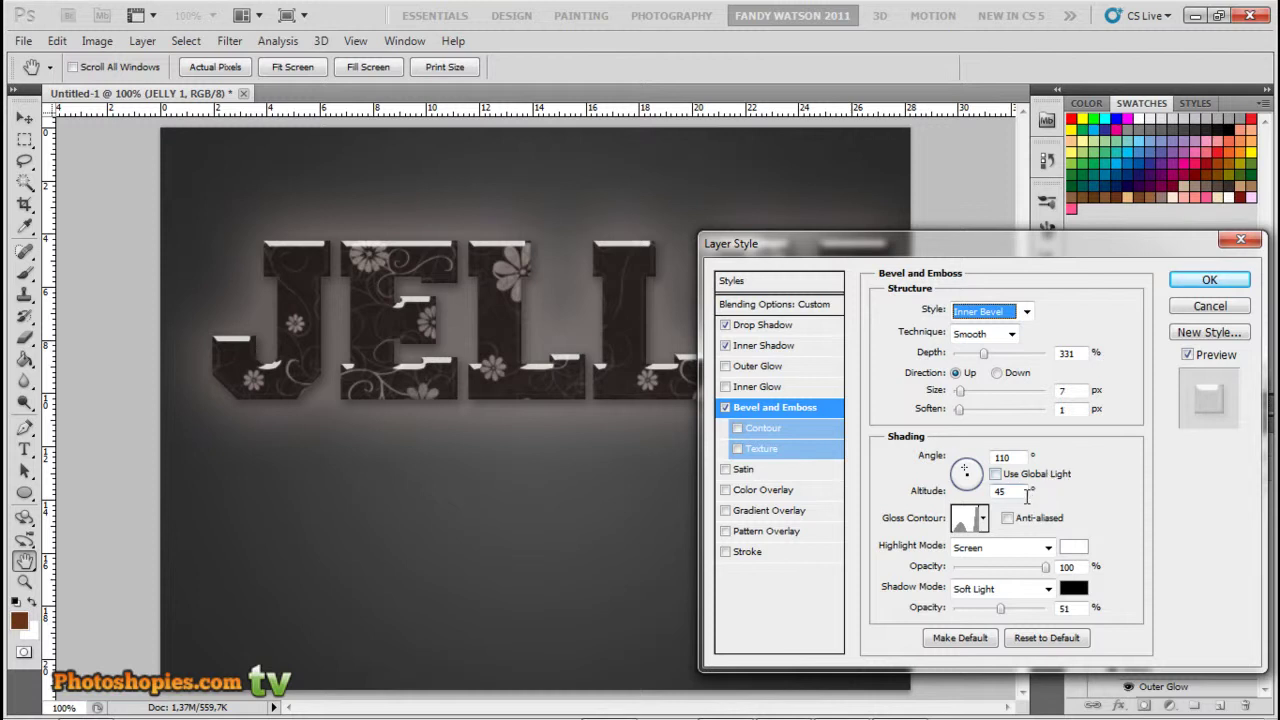
Reshape the JELLY 1 bevel's gloss contour into a custom multi-peak curve
click(966, 519)
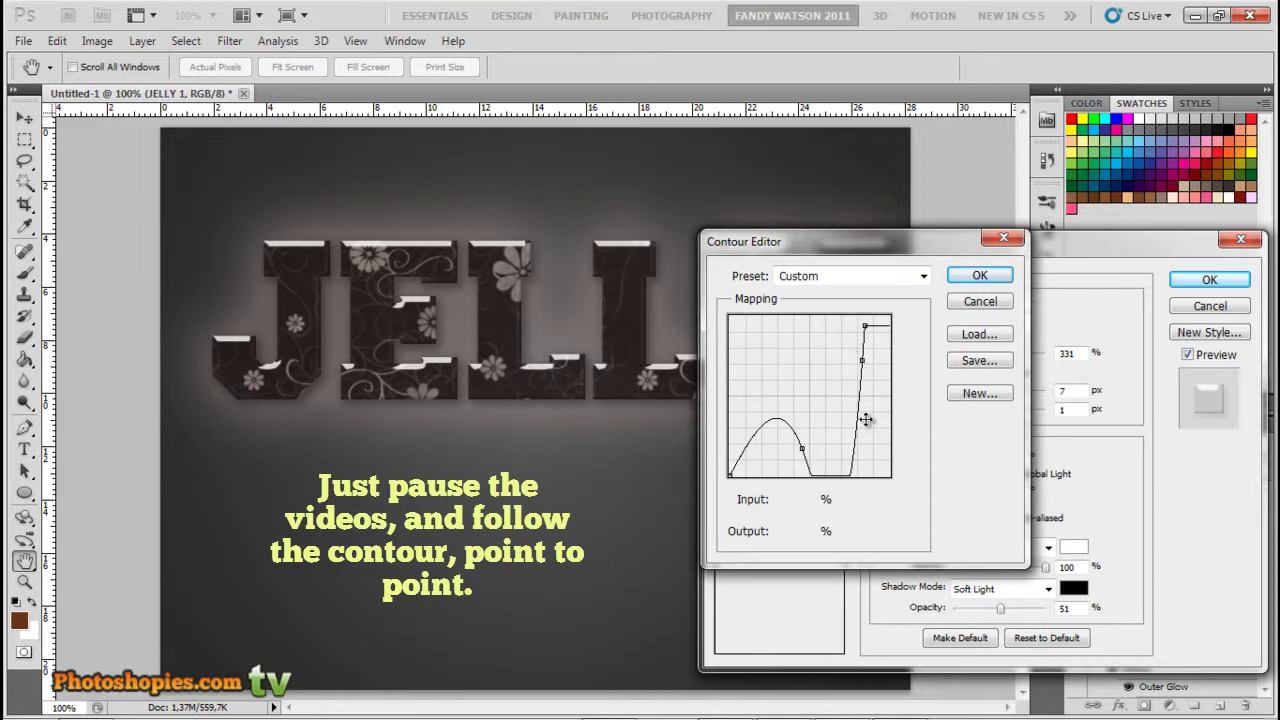
click(862, 360)
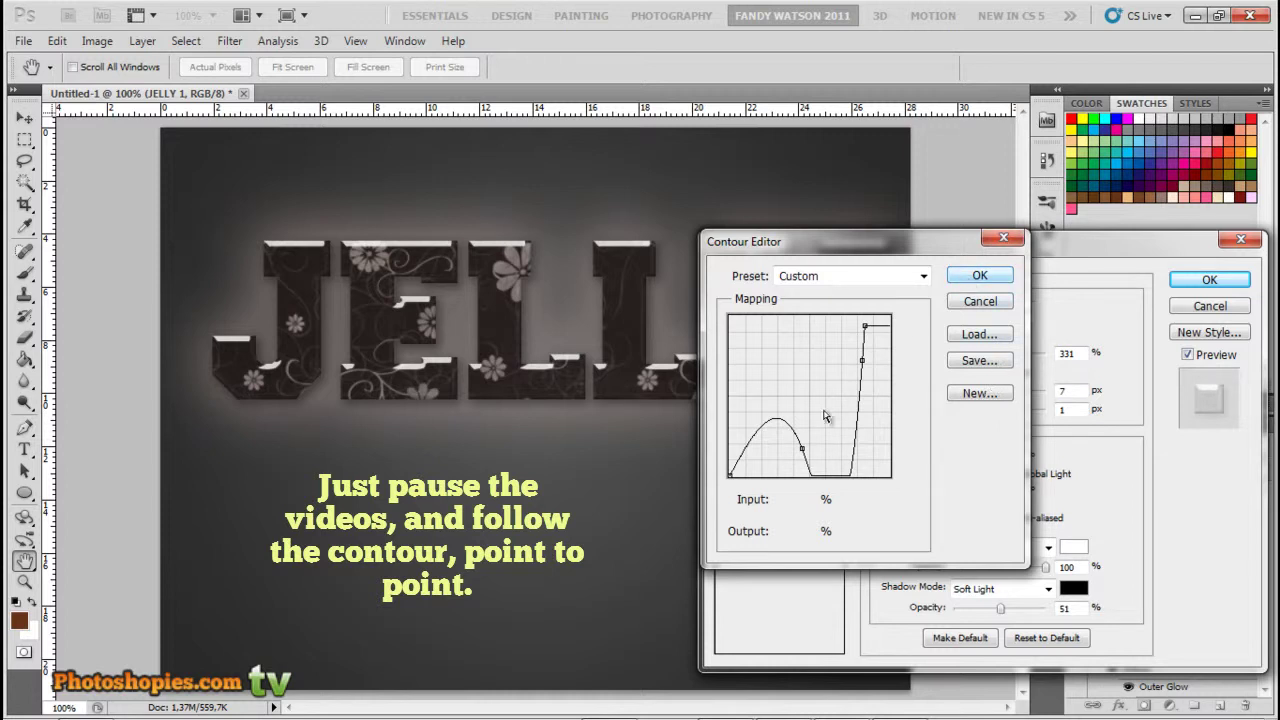
click(978, 278)
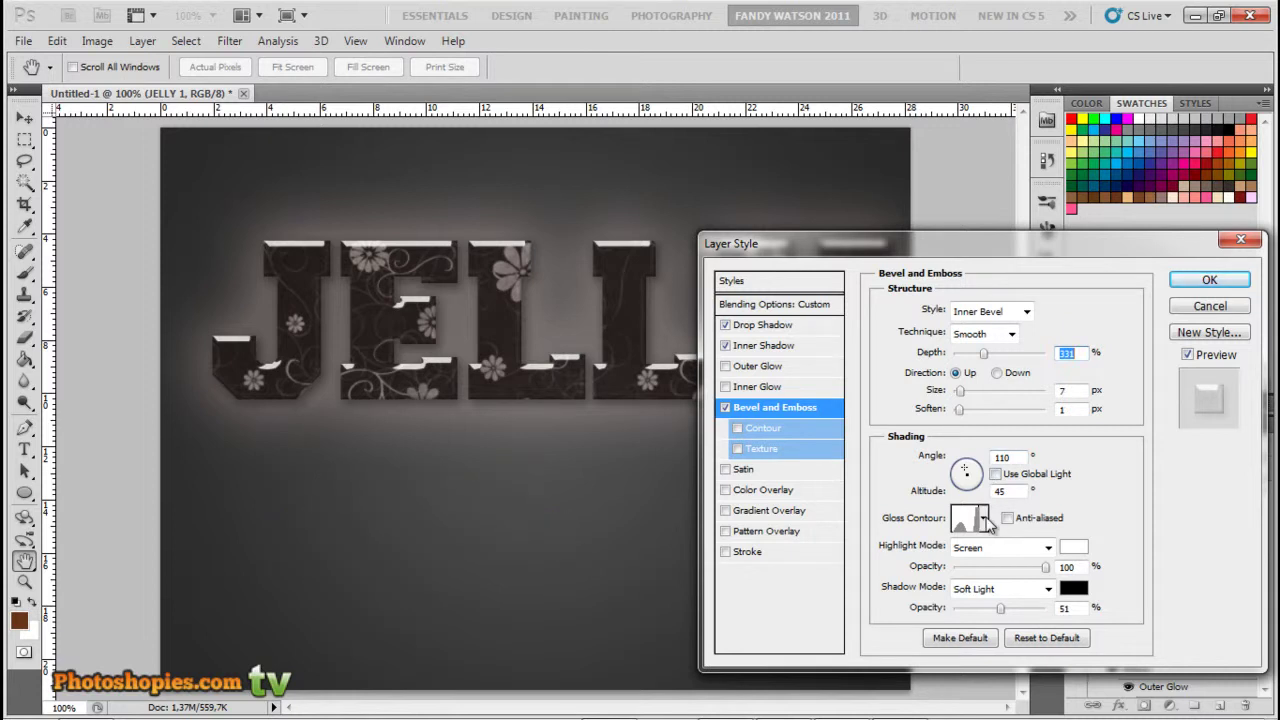
click(984, 519)
Enable the bevel Contour using the Half Round preset with Range at 50%
click(762, 428)
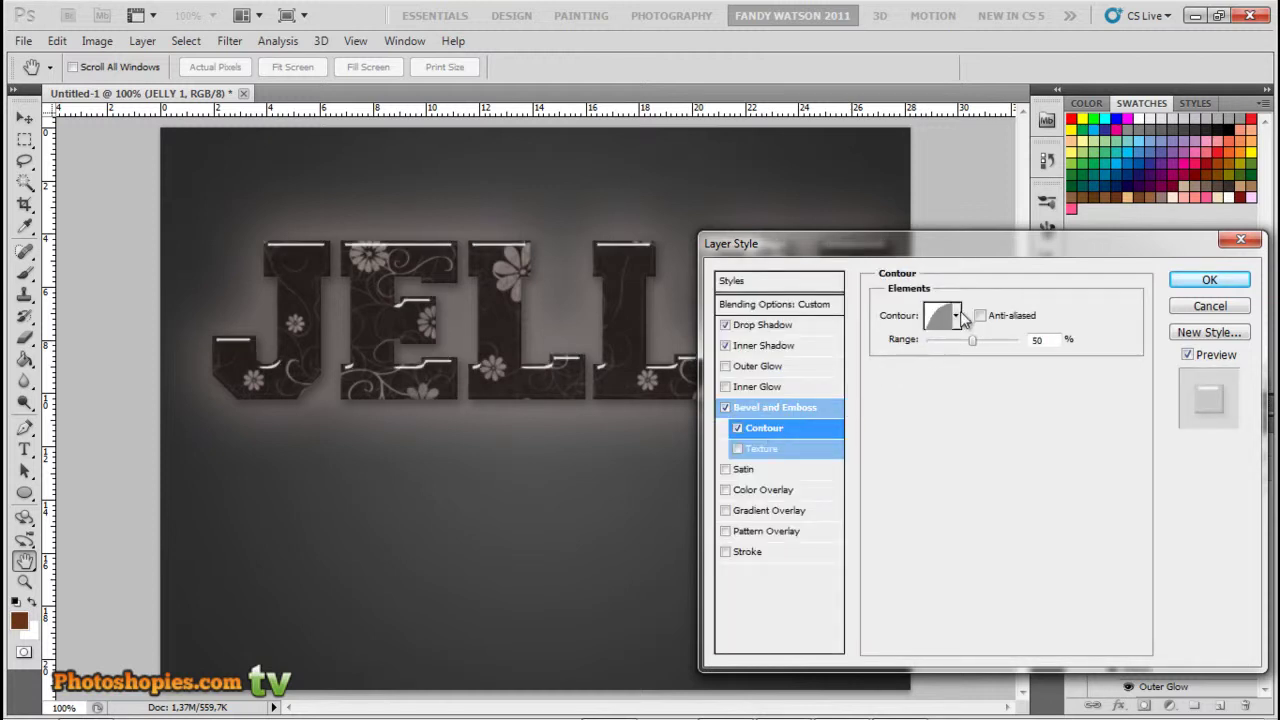
click(956, 316)
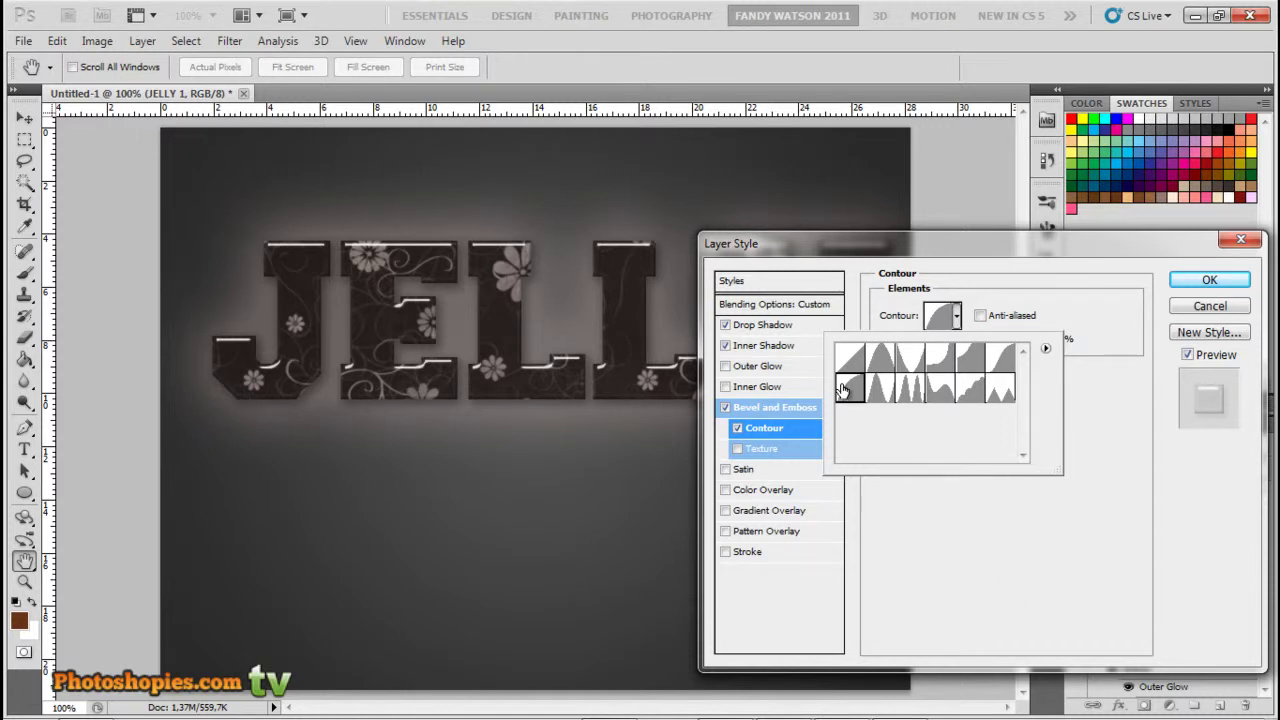
double_click(843, 388)
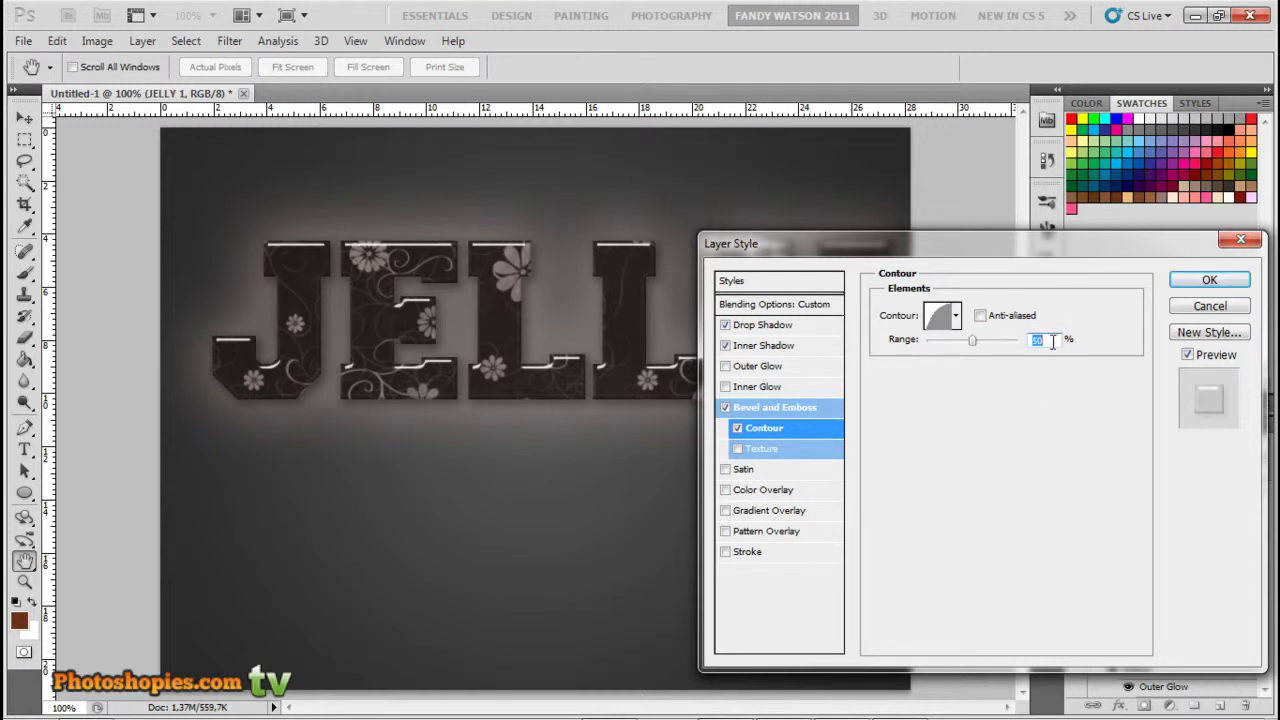
click(1053, 341)
click(1193, 281)
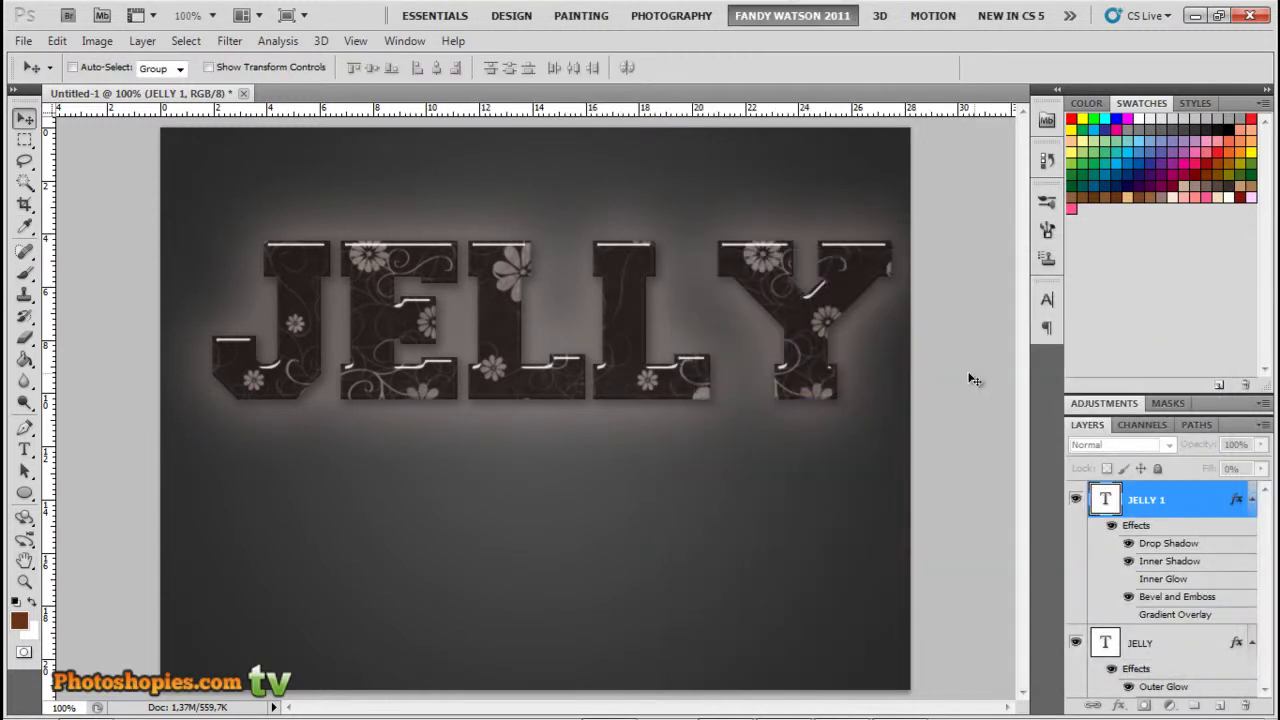